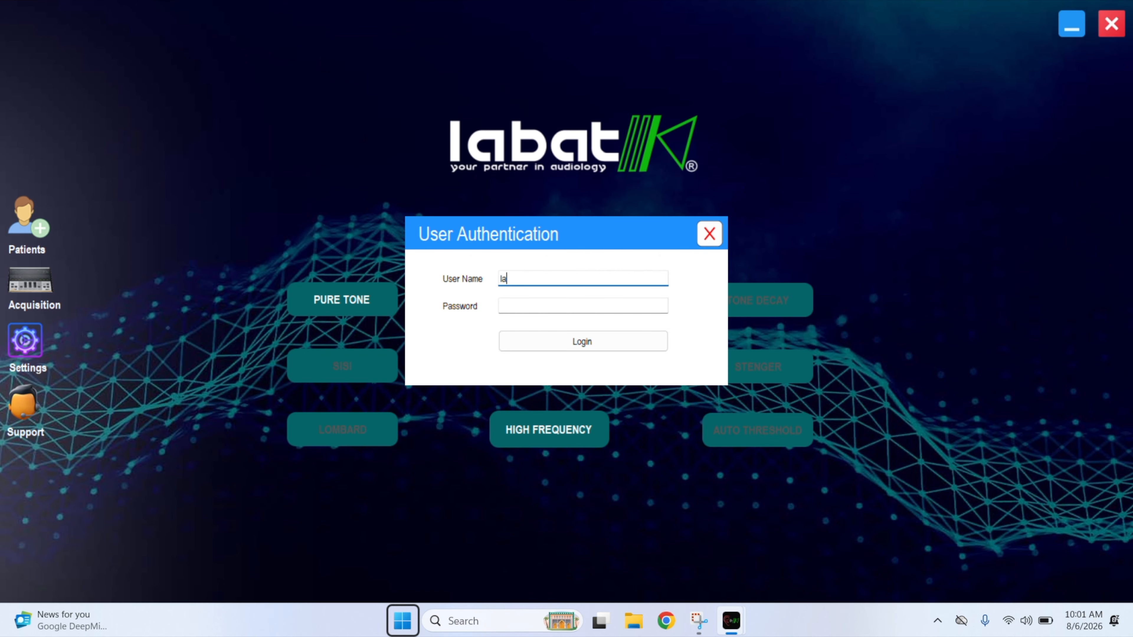
Log in to Labat with the user name and password.
{"action": "key", "text": "Tab"}
{"action": "type", "text": "labat"}
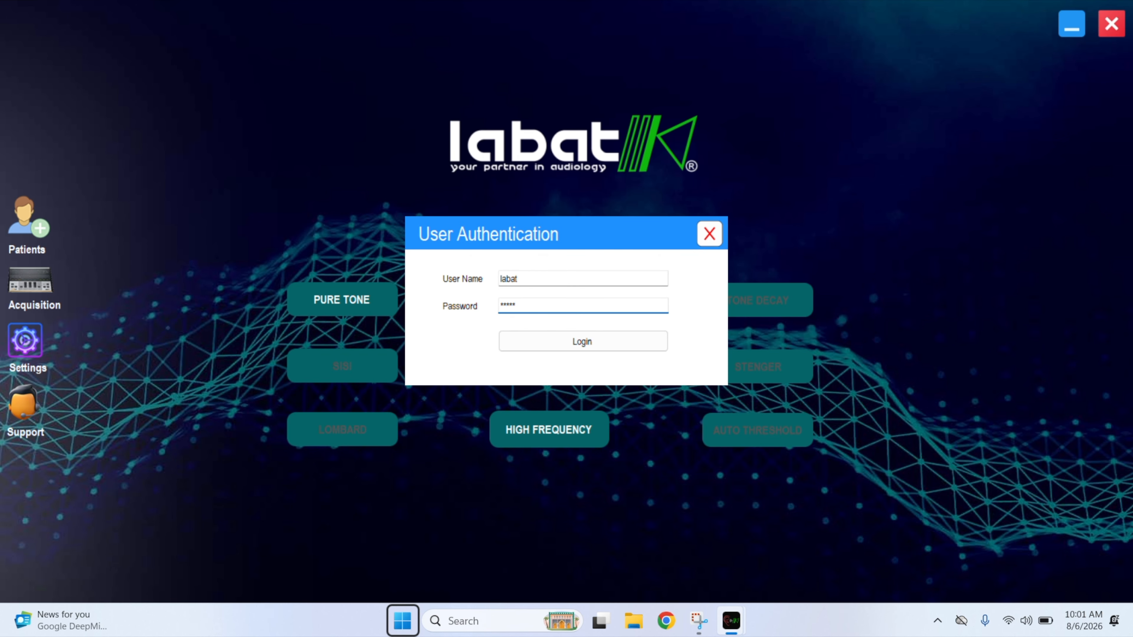
{"action": "key", "text": "Return"}
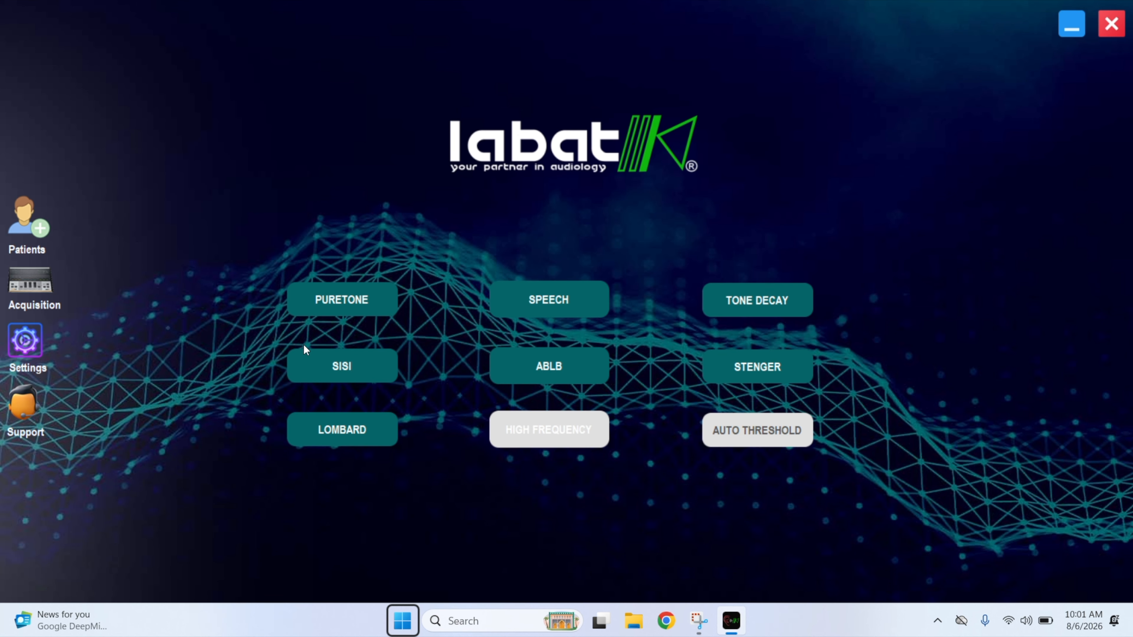
Fill a new patient form with contact number, first and last name, and age 30.
{"action": "left_click", "coordinate": [36, 235]}
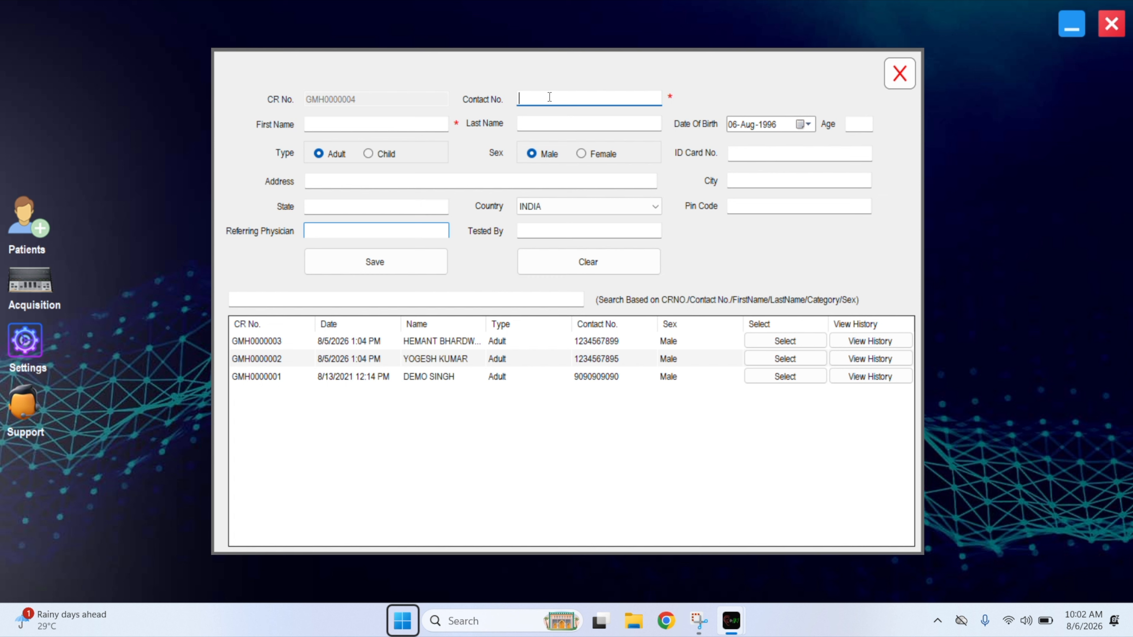
{"action": "type", "text": "0123456789"}
{"action": "key", "text": "Tab"}
{"action": "type", "text": "JOHN"}
{"action": "key", "text": "Tab"}
{"action": "type", "text": "DOE"}
{"action": "key", "text": "Tab"}
{"action": "type", "text": "30"}
Save the patient record, select the new patient, and open the pure tone test.
{"action": "left_click", "coordinate": [375, 262]}
{"action": "left_click", "coordinate": [606, 359]}
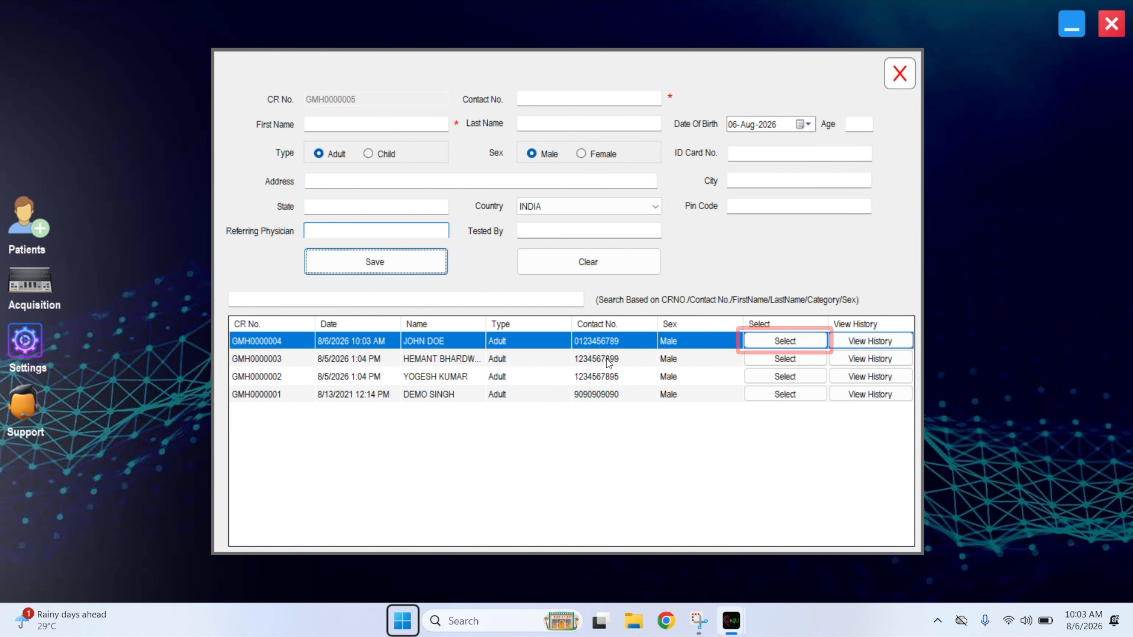
{"action": "left_click", "coordinate": [777, 341]}
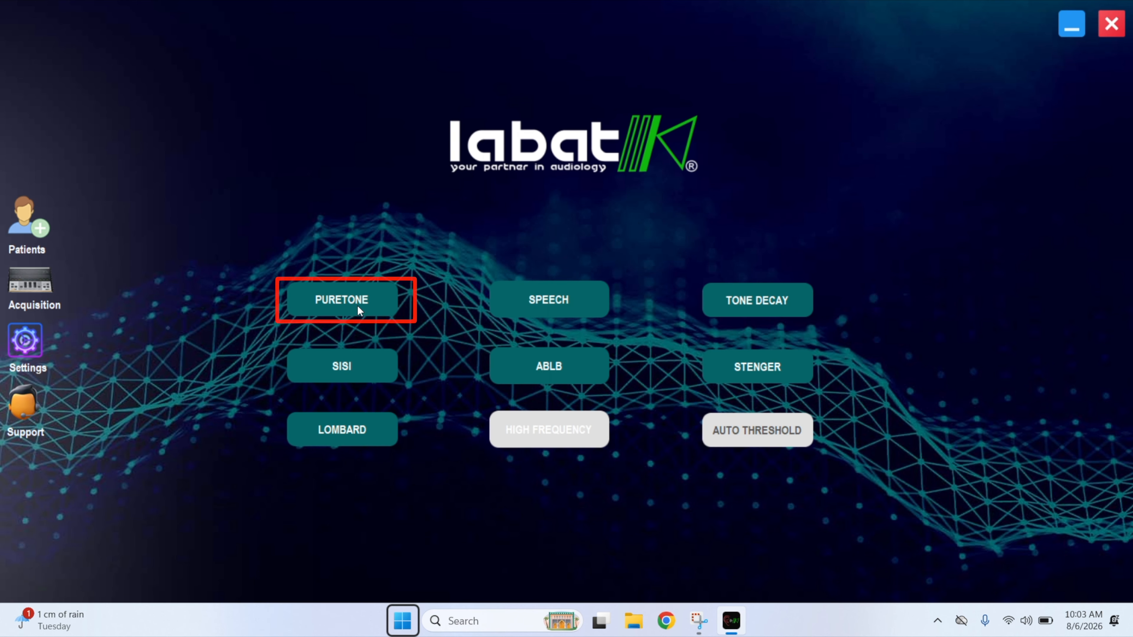
{"action": "left_click", "coordinate": [357, 304]}
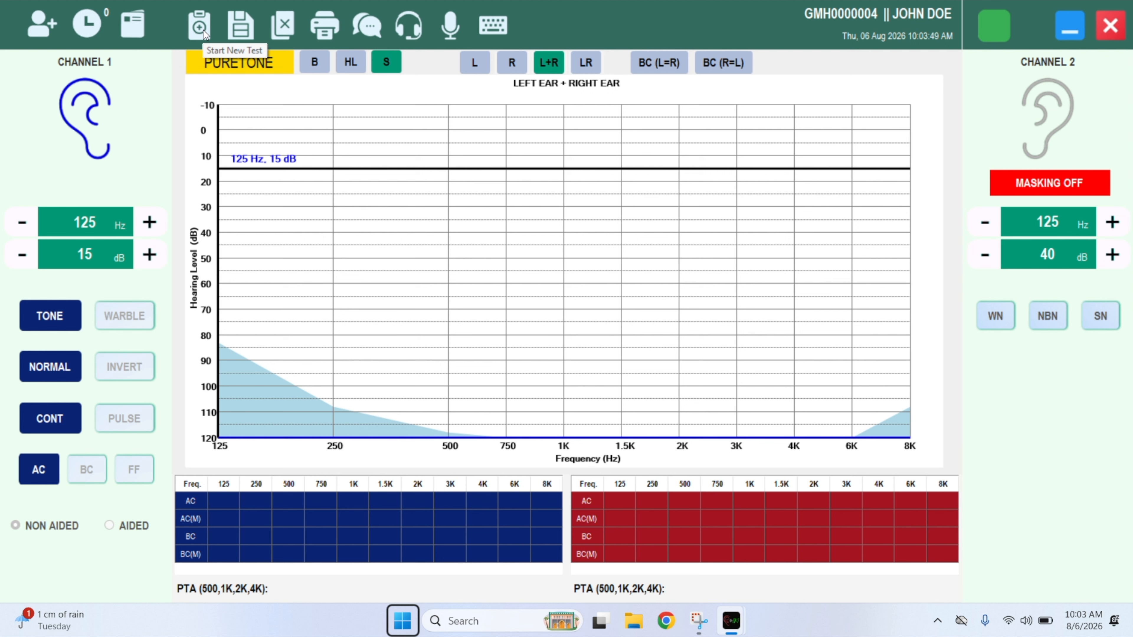
Start a new test with the level reset, step the frequency up, and set channel 1 to the right ear.
{"action": "left_click", "coordinate": [204, 30]}
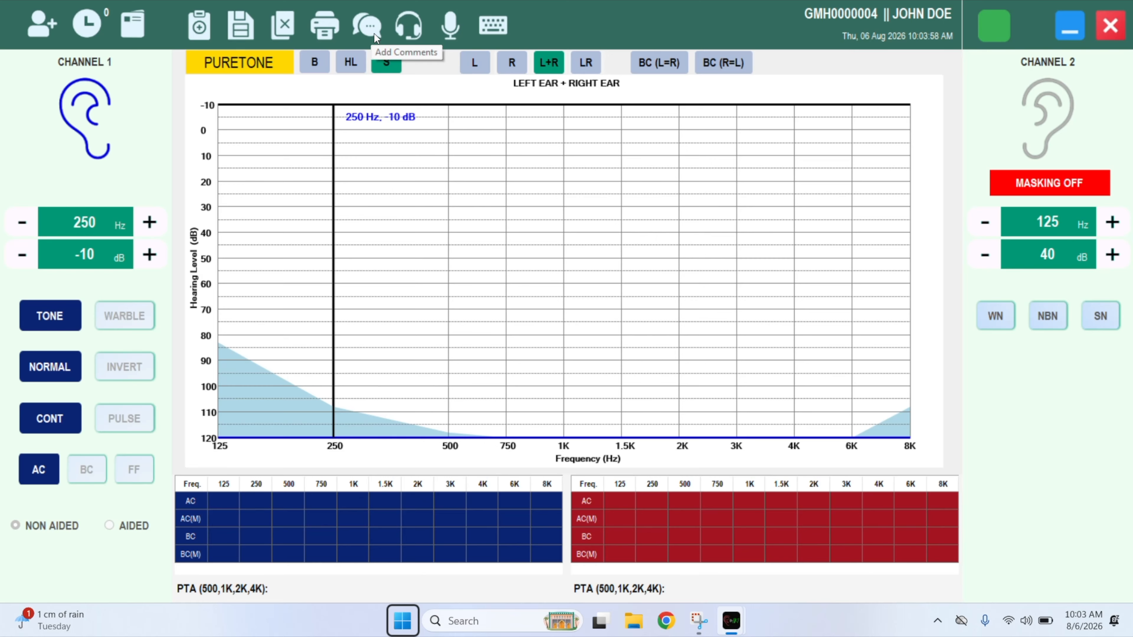
{"action": "key", "text": "Right"}
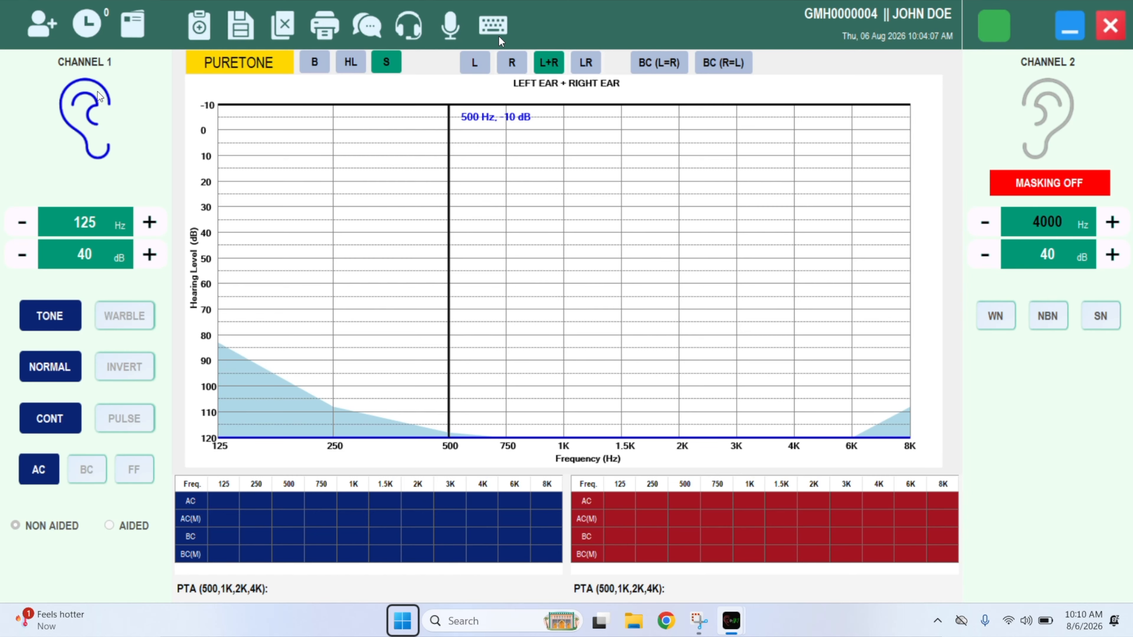
{"action": "left_click", "coordinate": [100, 96]}
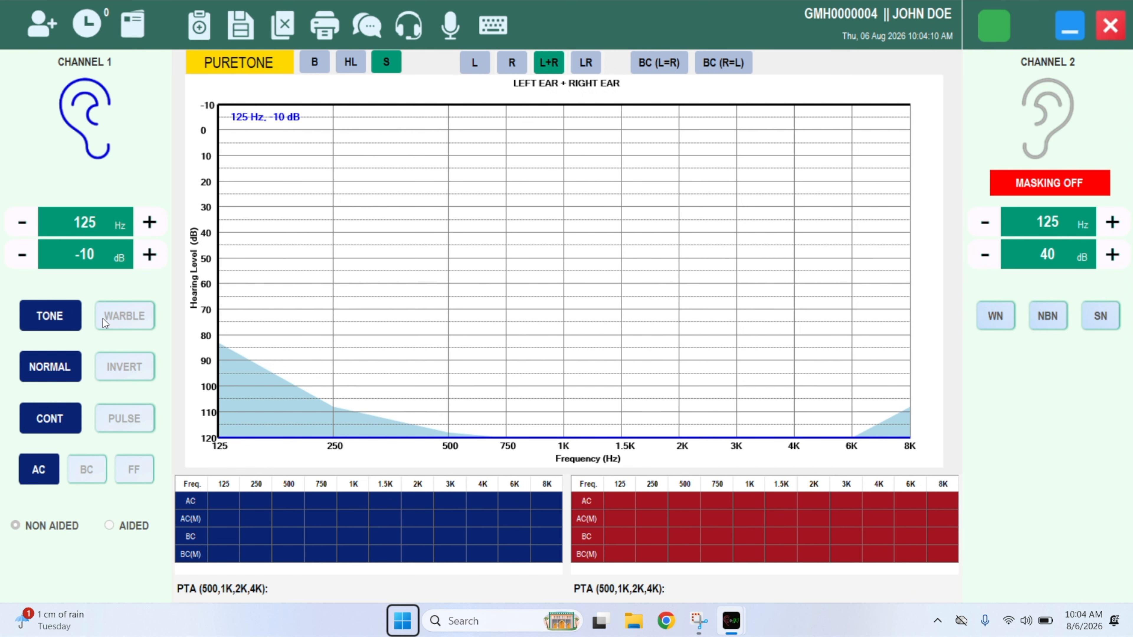
Cycle channel 1 through warble, inverted, pulsed, bone and free-field stimuli, ending on continuous air conduction.
{"action": "left_click", "coordinate": [103, 319]}
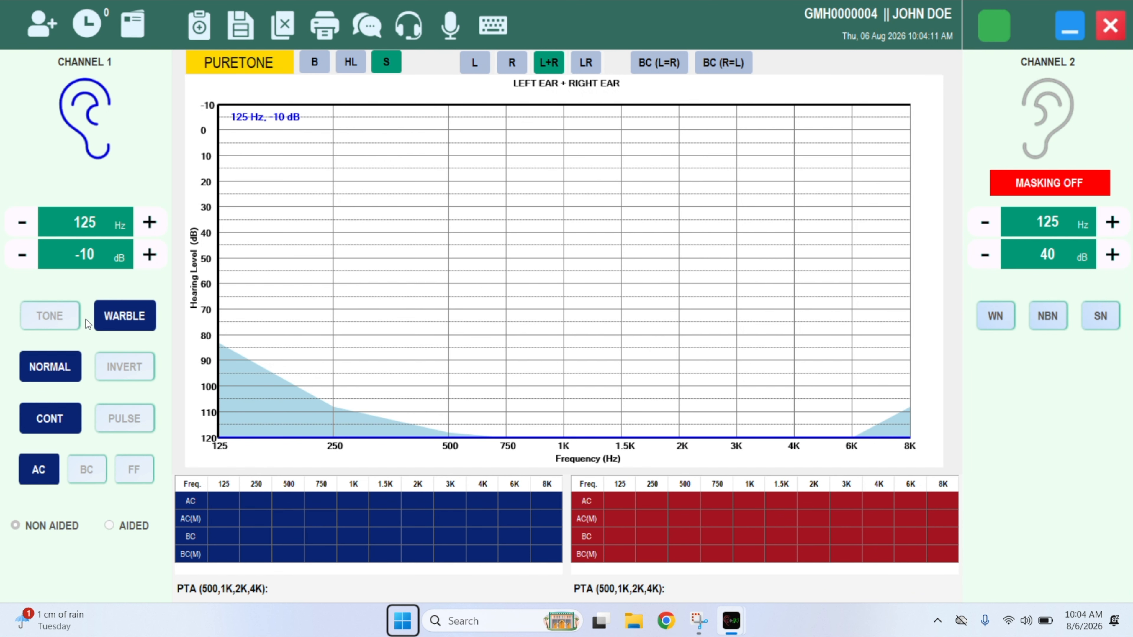
{"action": "left_click", "coordinate": [72, 318]}
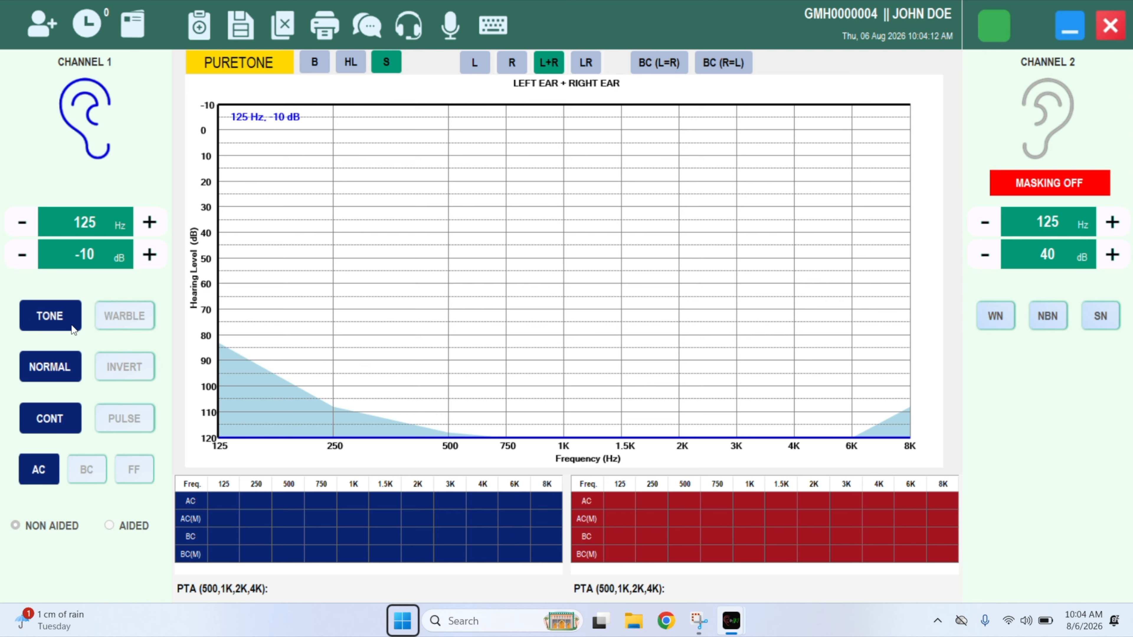
{"action": "left_click", "coordinate": [122, 373]}
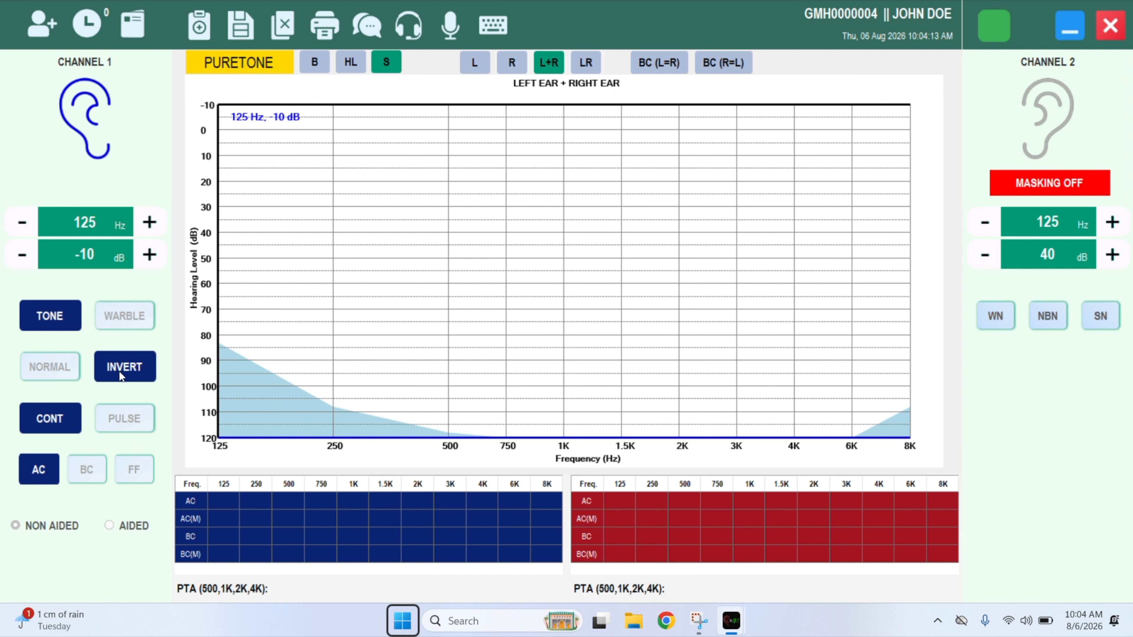
{"action": "left_click", "coordinate": [70, 369]}
{"action": "left_click", "coordinate": [124, 424]}
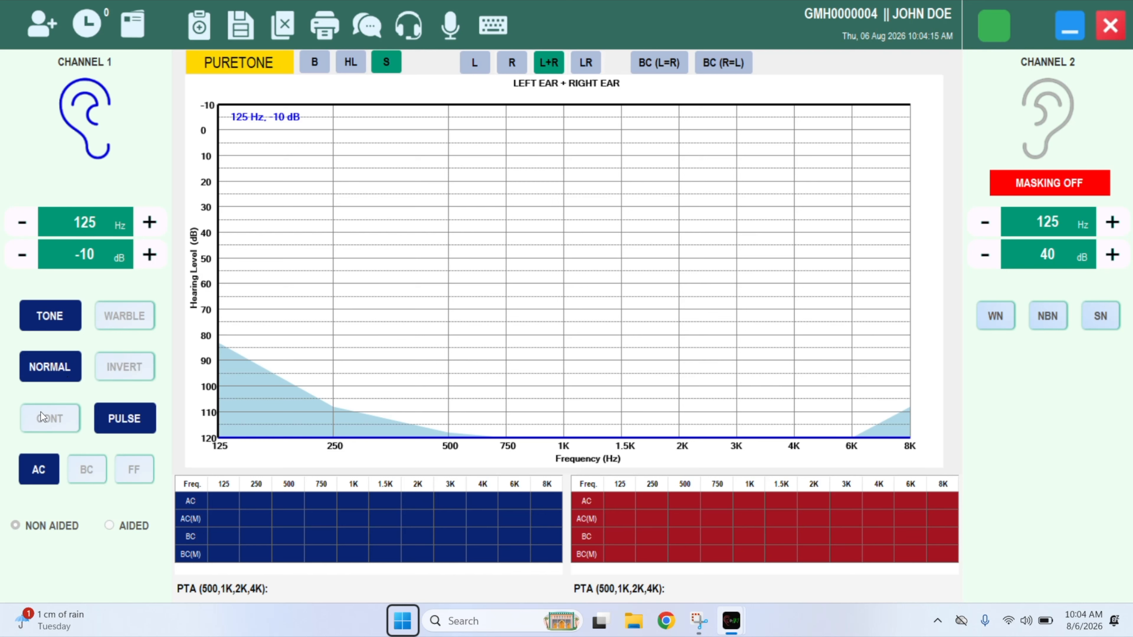
{"action": "left_click", "coordinate": [35, 429]}
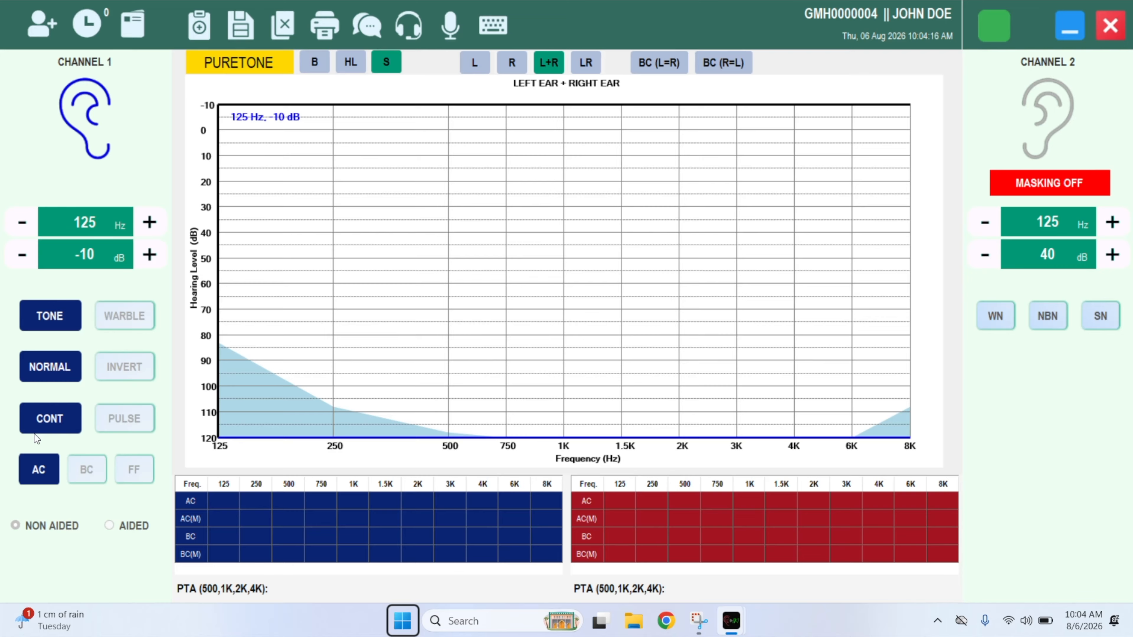
{"action": "left_click", "coordinate": [92, 474]}
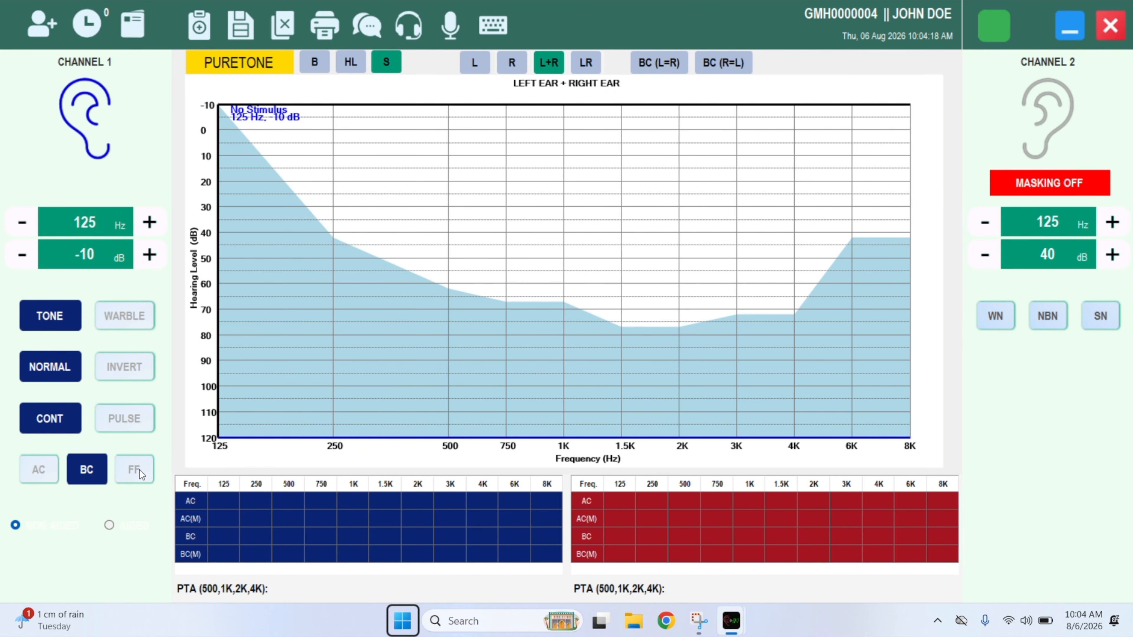
{"action": "left_click", "coordinate": [139, 470]}
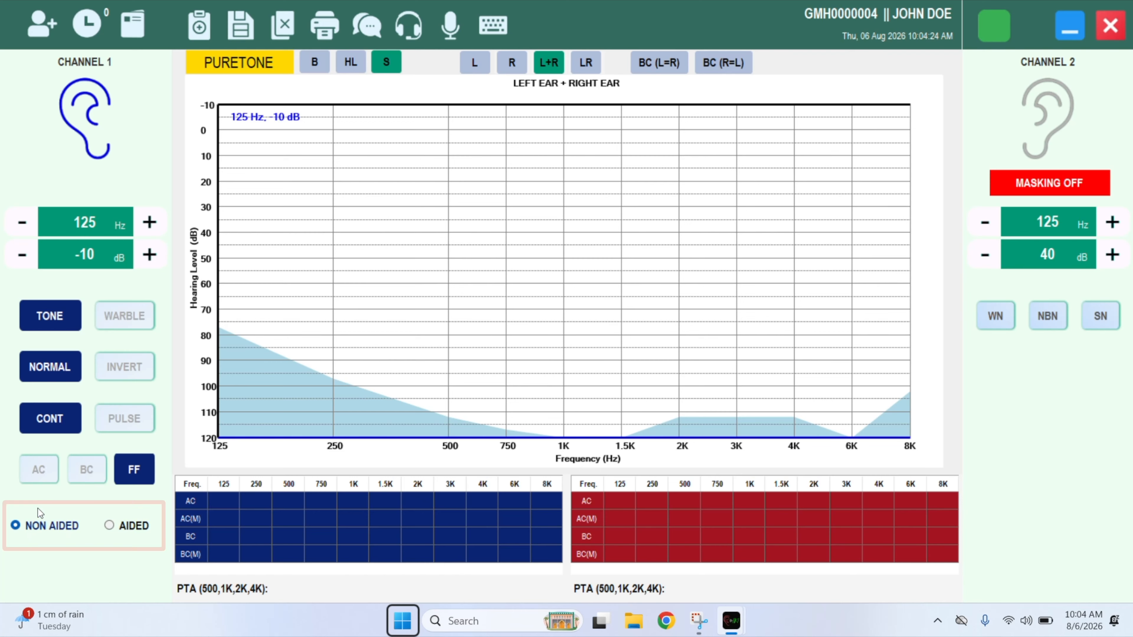
{"action": "left_click", "coordinate": [45, 467]}
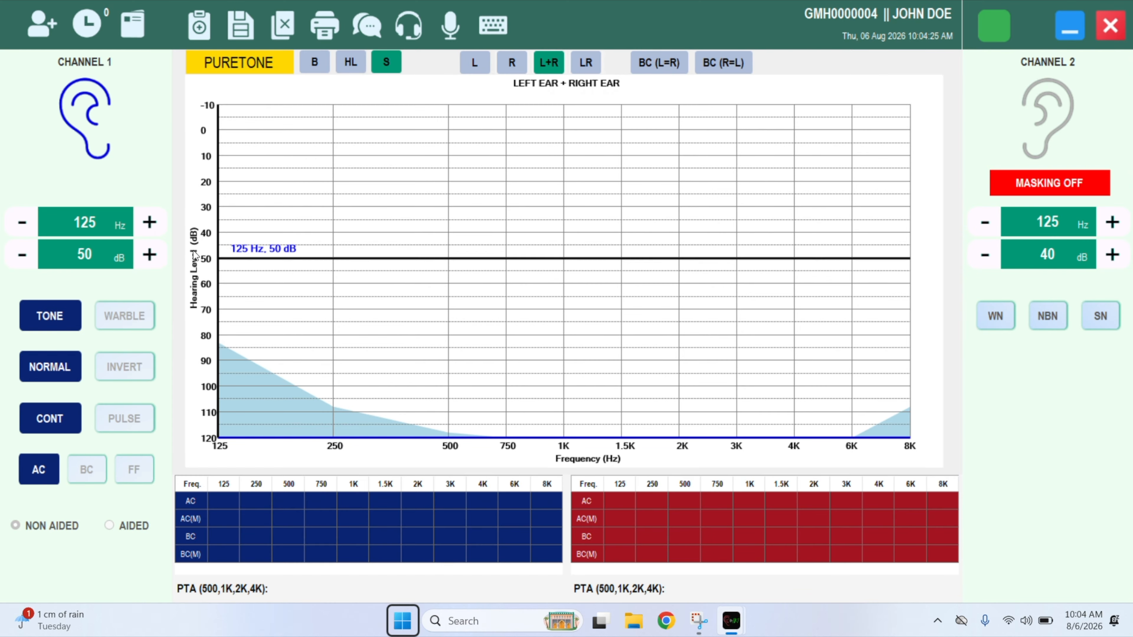
Toggle the speech banana, hearing-loss bands and shaded-region overlays, returning the frequency to 125 Hz.
{"action": "left_click", "coordinate": [308, 64]}
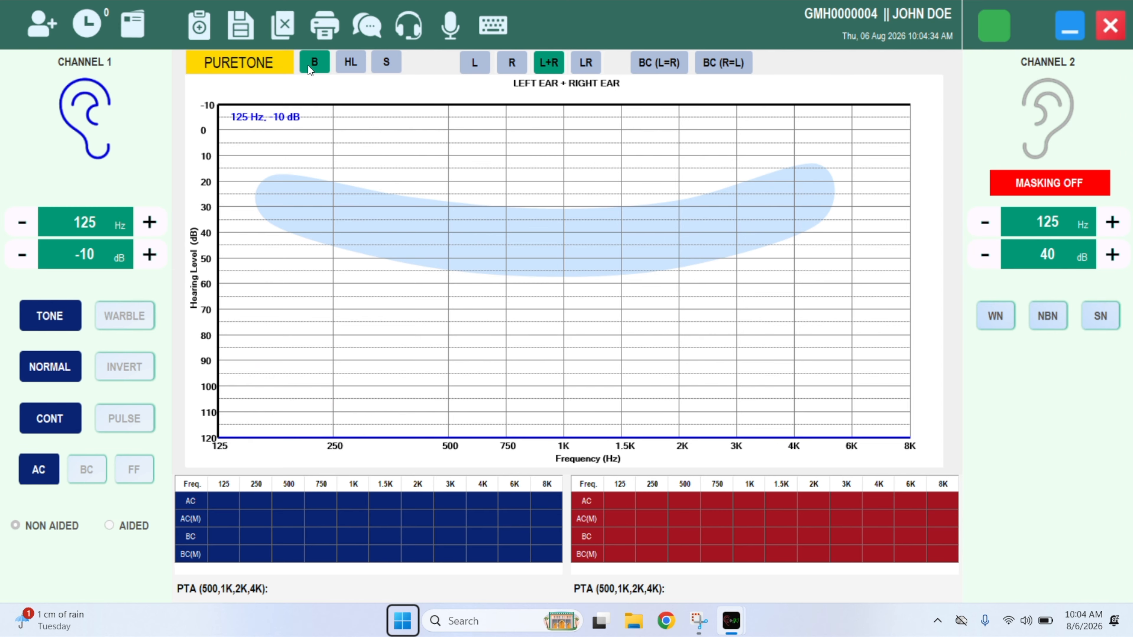
{"action": "left_click", "coordinate": [309, 65]}
{"action": "key", "text": "Right"}
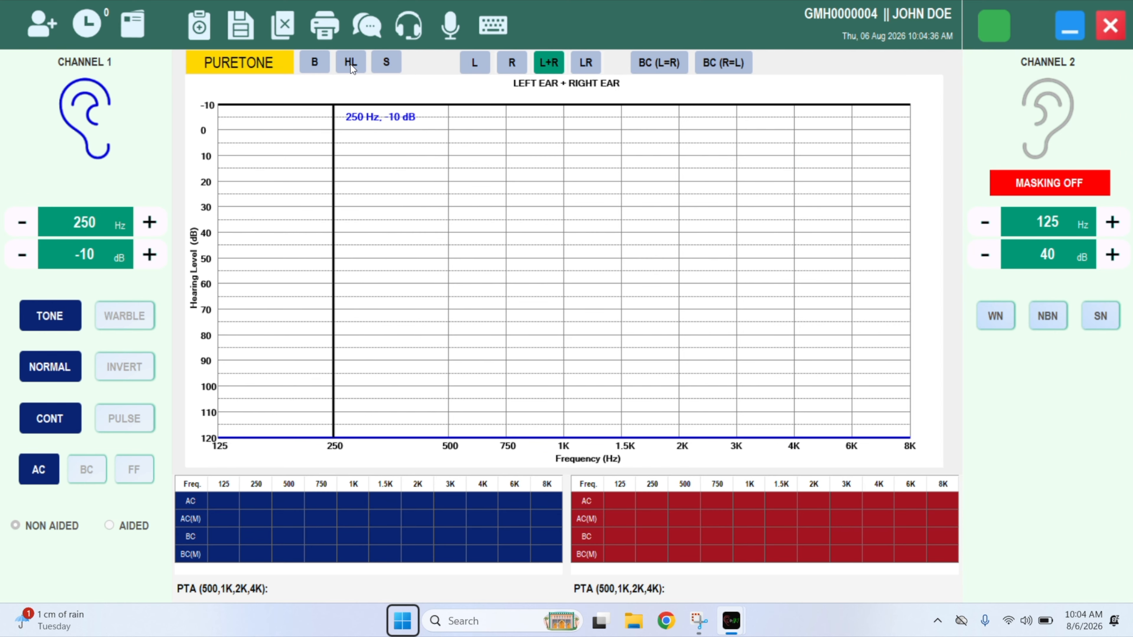
{"action": "left_click", "coordinate": [350, 64]}
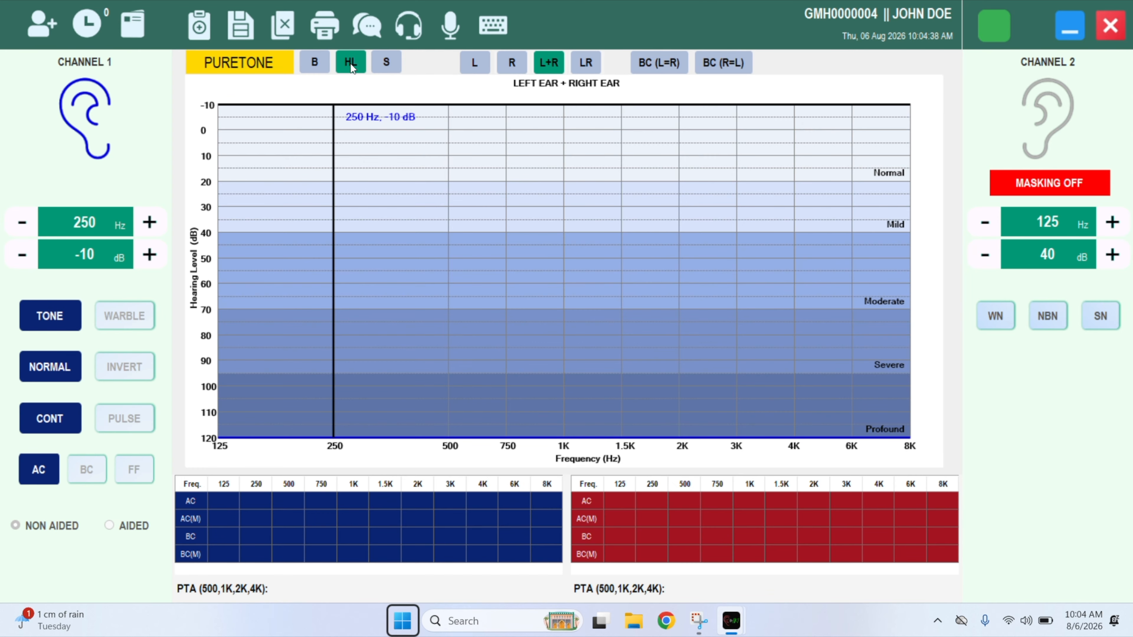
{"action": "left_click", "coordinate": [350, 63]}
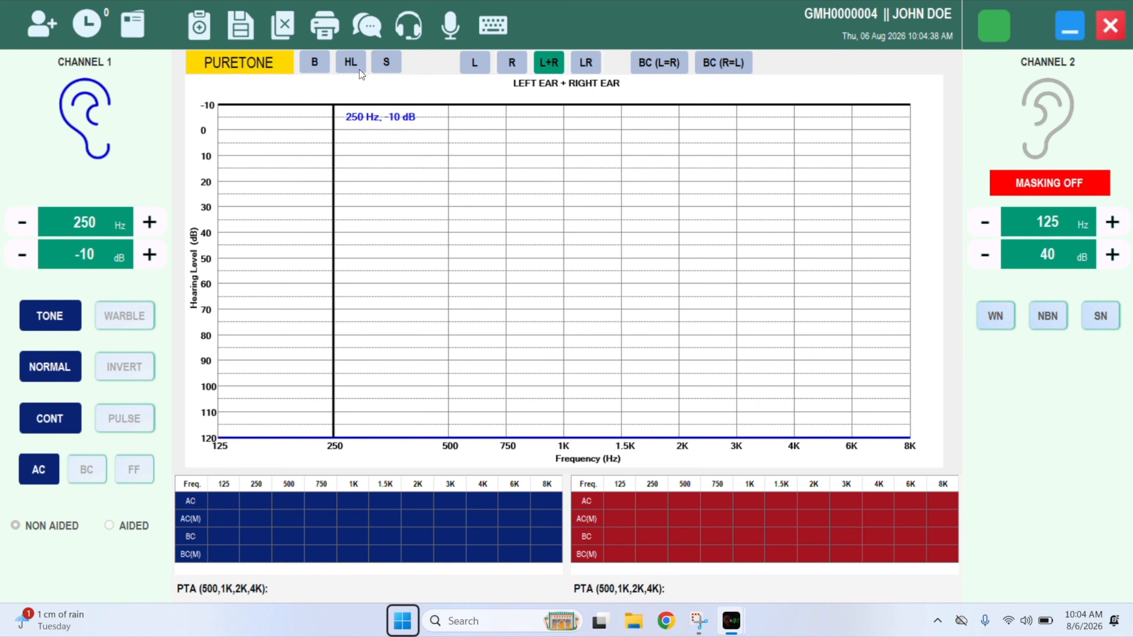
{"action": "left_click", "coordinate": [387, 63]}
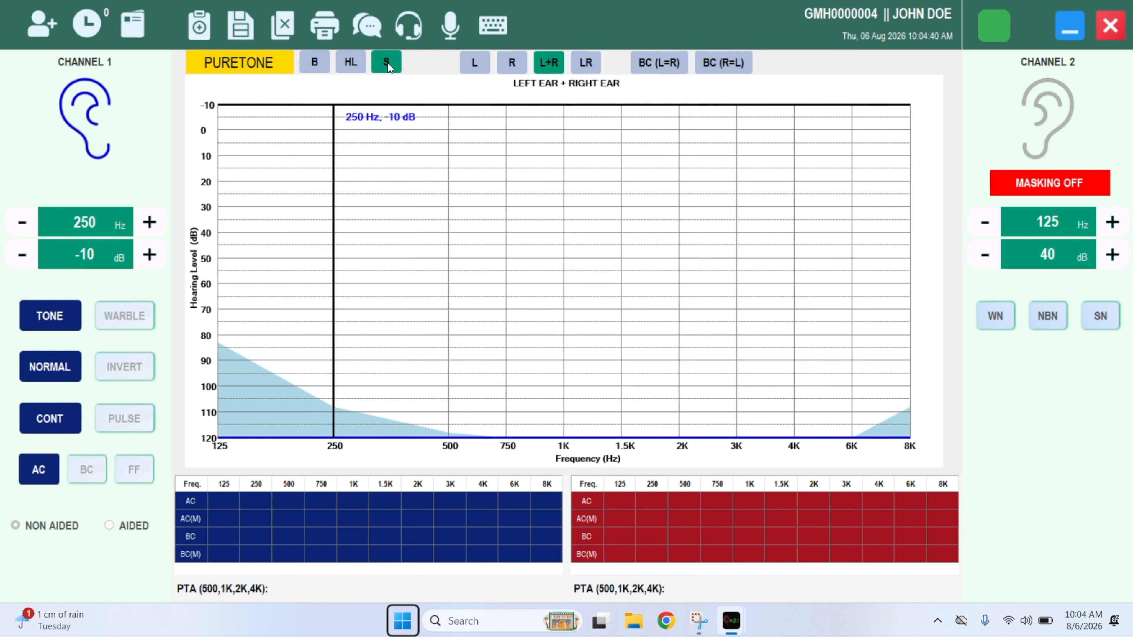
{"action": "key", "text": "Left"}
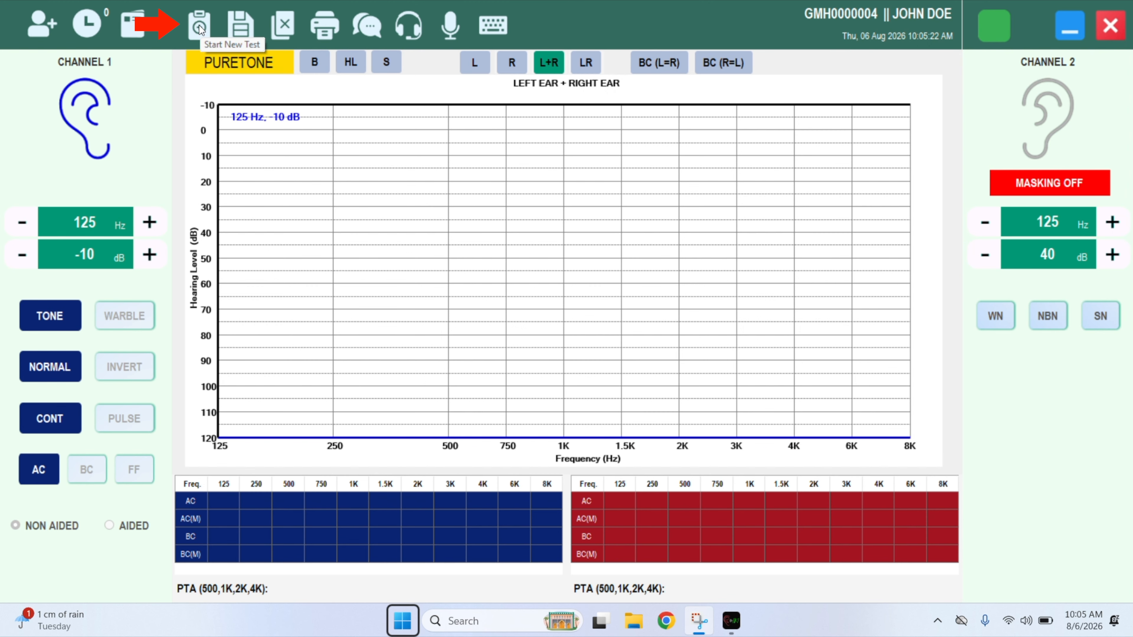
Start a new test and bracket the 250 Hz tone down to a 15 dB threshold.
{"action": "left_click", "coordinate": [199, 25]}
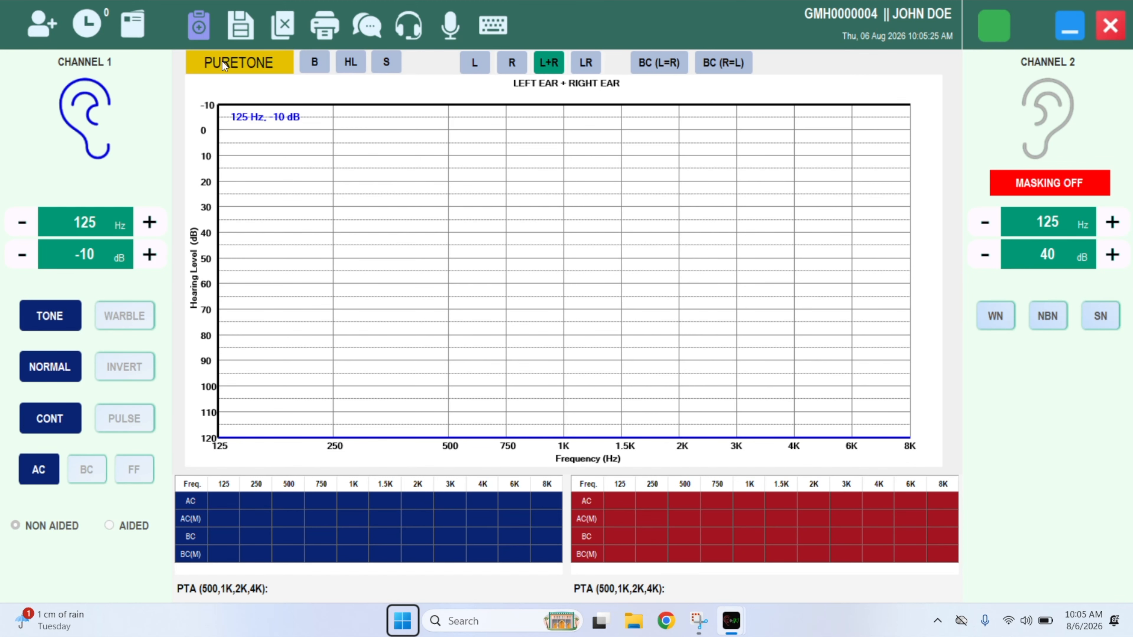
{"action": "left_click", "coordinate": [322, 238]}
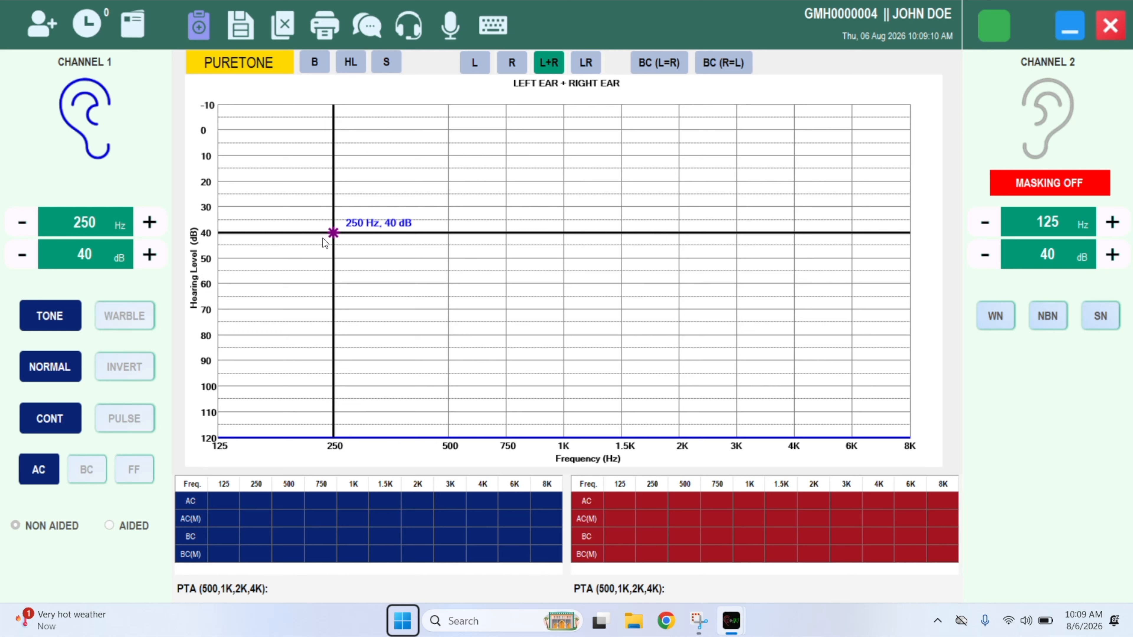
{"action": "left_click", "coordinate": [322, 238]}
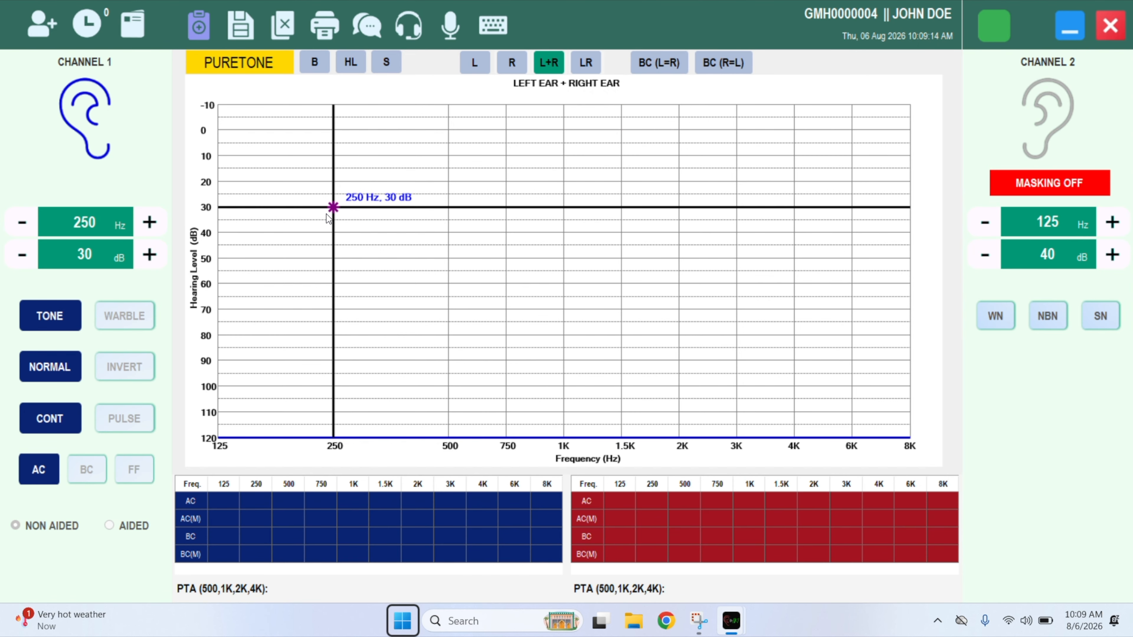
{"action": "left_click", "coordinate": [328, 219]}
{"action": "left_click", "coordinate": [330, 190]}
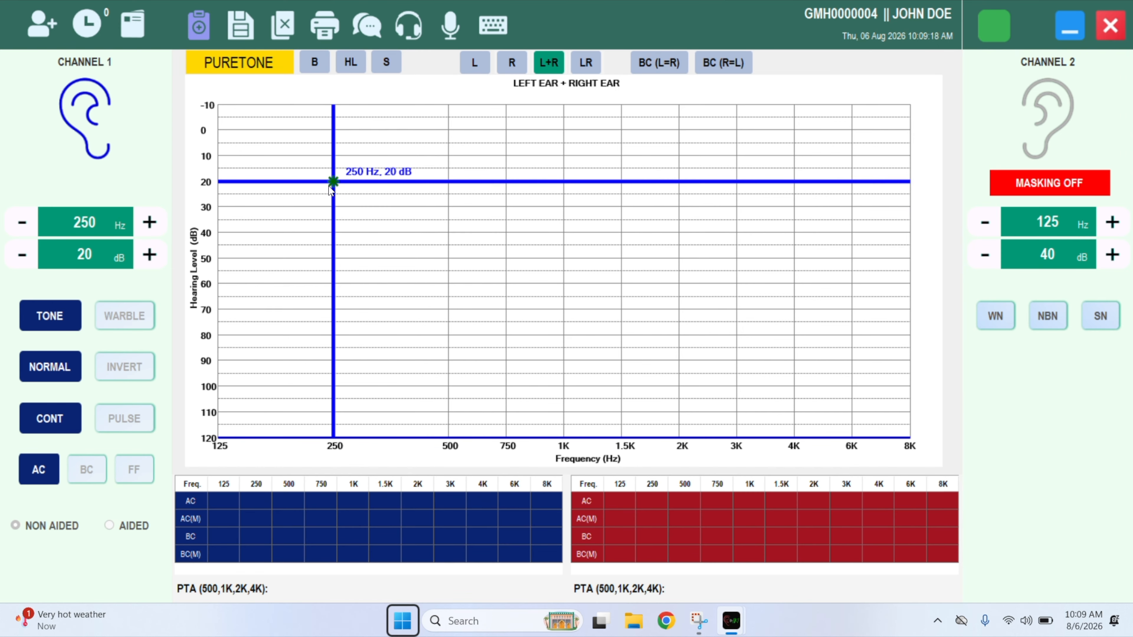
{"action": "left_click", "coordinate": [330, 169]}
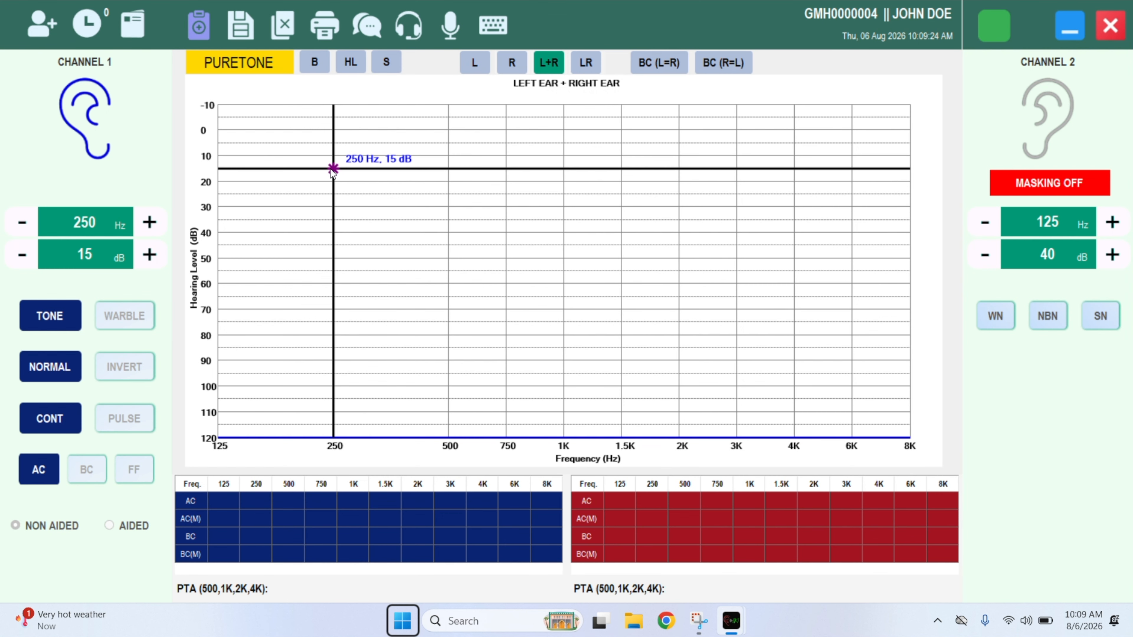
{"action": "left_click", "coordinate": [330, 173]}
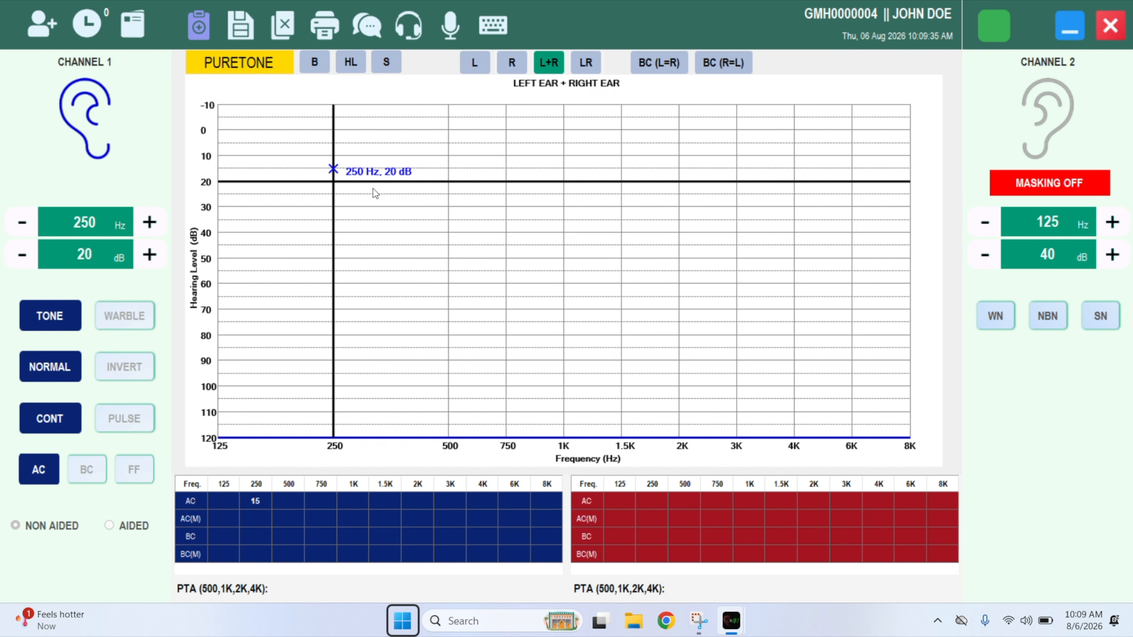
Record left-ear air thresholds of 25, 25, 20, 25 and 25 dB at 500 Hz–6 kHz.
{"action": "left_click", "coordinate": [451, 198]}
{"action": "left_click", "coordinate": [563, 196]}
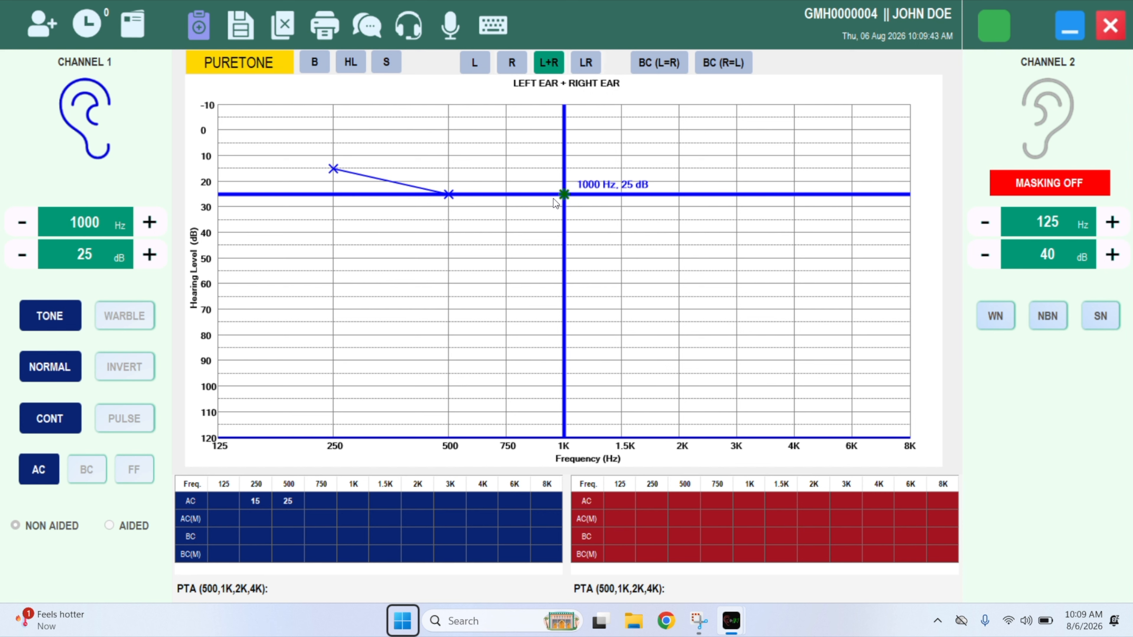
{"action": "left_click", "coordinate": [759, 186]}
{"action": "left_click", "coordinate": [763, 196]}
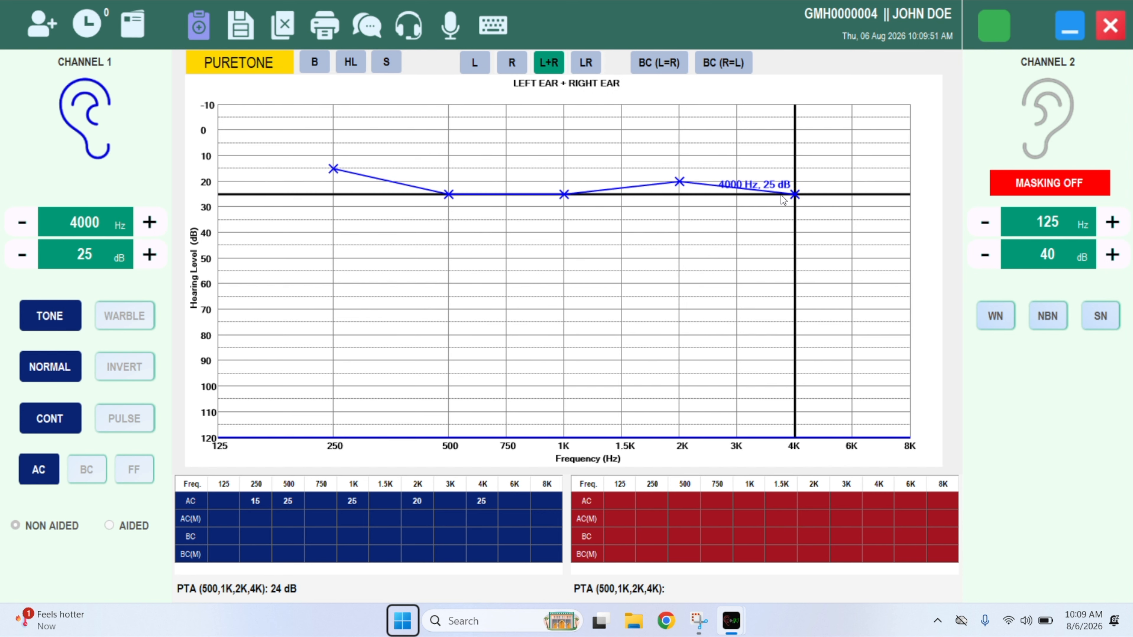
{"action": "left_click", "coordinate": [822, 203]}
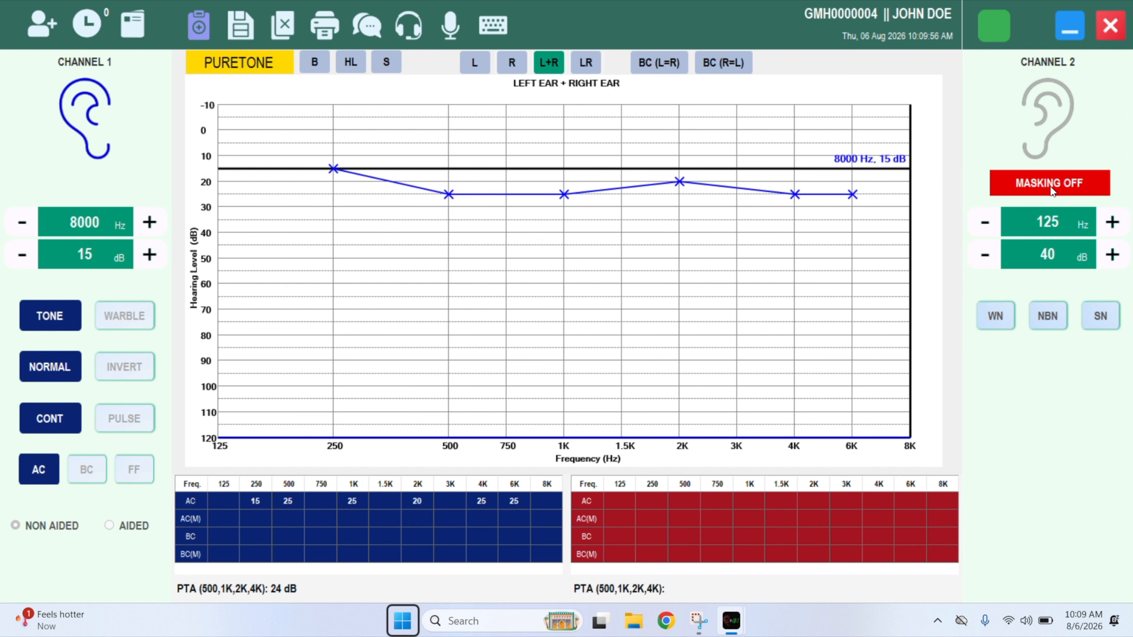
Turn on white-noise masking and store masked 25 dB thresholds at 6 and 8 kHz.
{"action": "left_click", "coordinate": [1060, 189]}
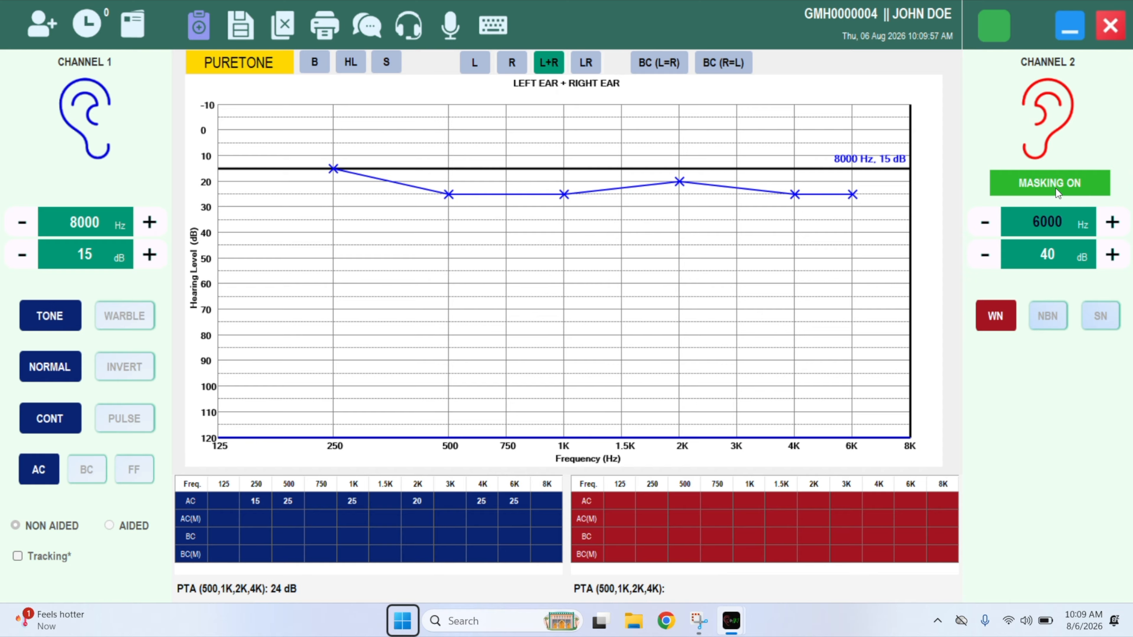
{"action": "left_click", "coordinate": [851, 197]}
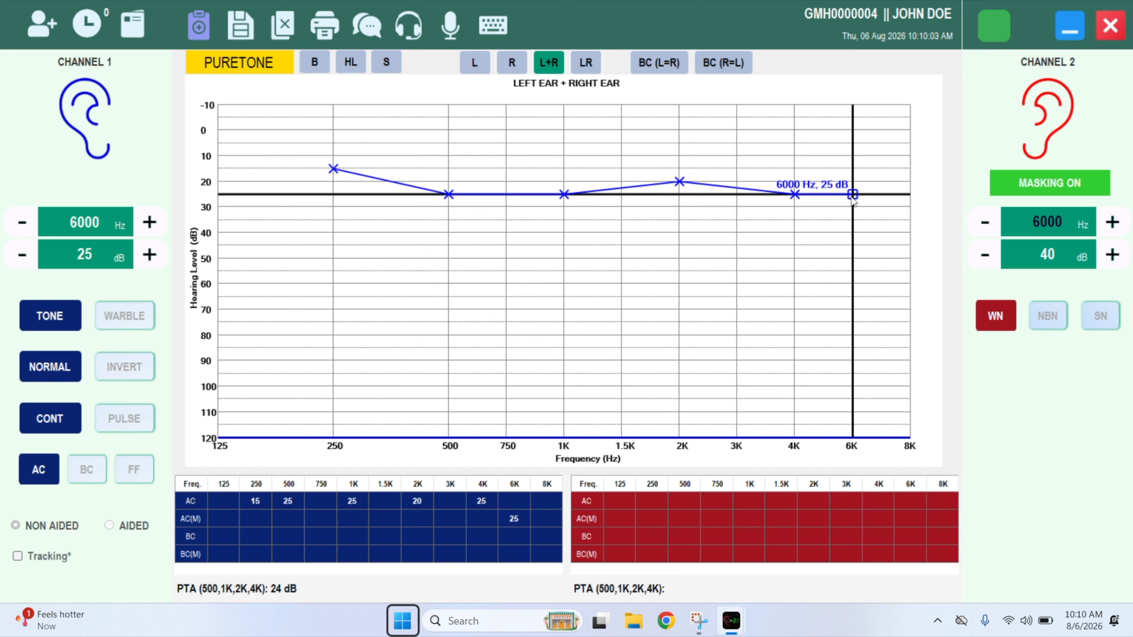
{"action": "left_click", "coordinate": [926, 198]}
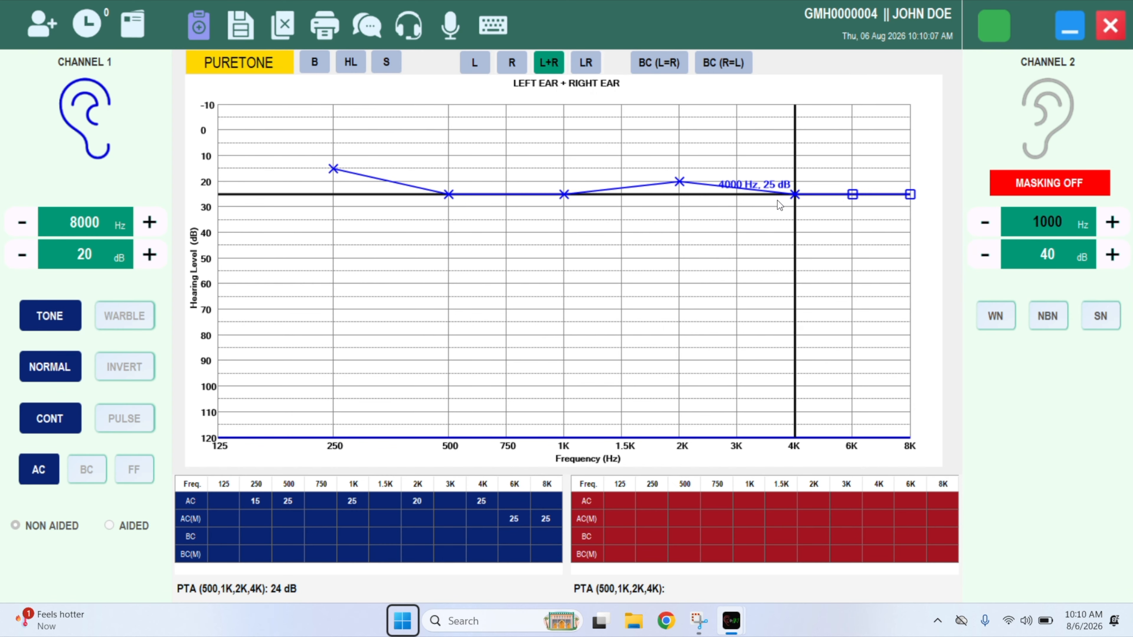
Record left-ear bone thresholds of 20, 20, 15 and 15 dB at 500 Hz–4 kHz, then return to air conduction.
{"action": "left_click", "coordinate": [87, 469]}
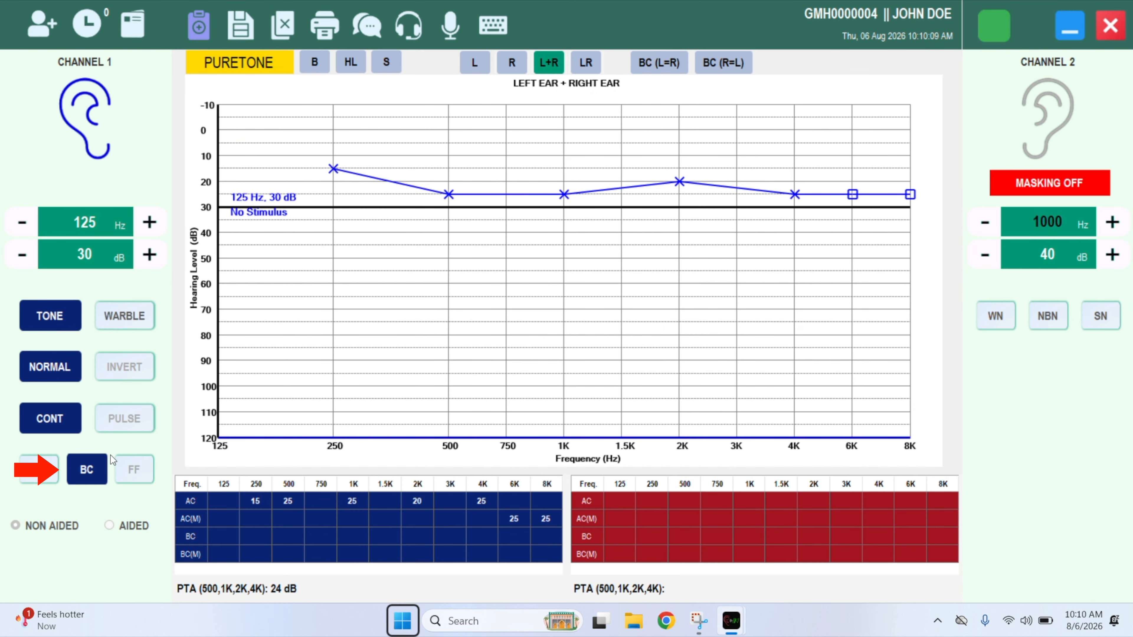
{"action": "left_click", "coordinate": [386, 70]}
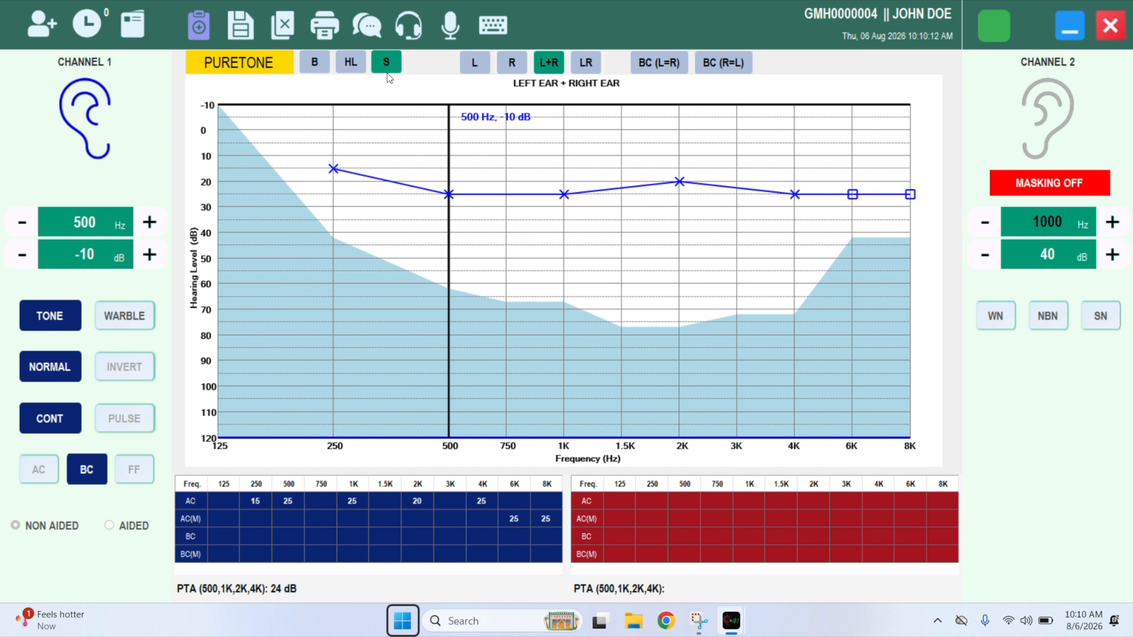
{"action": "left_click", "coordinate": [448, 180]}
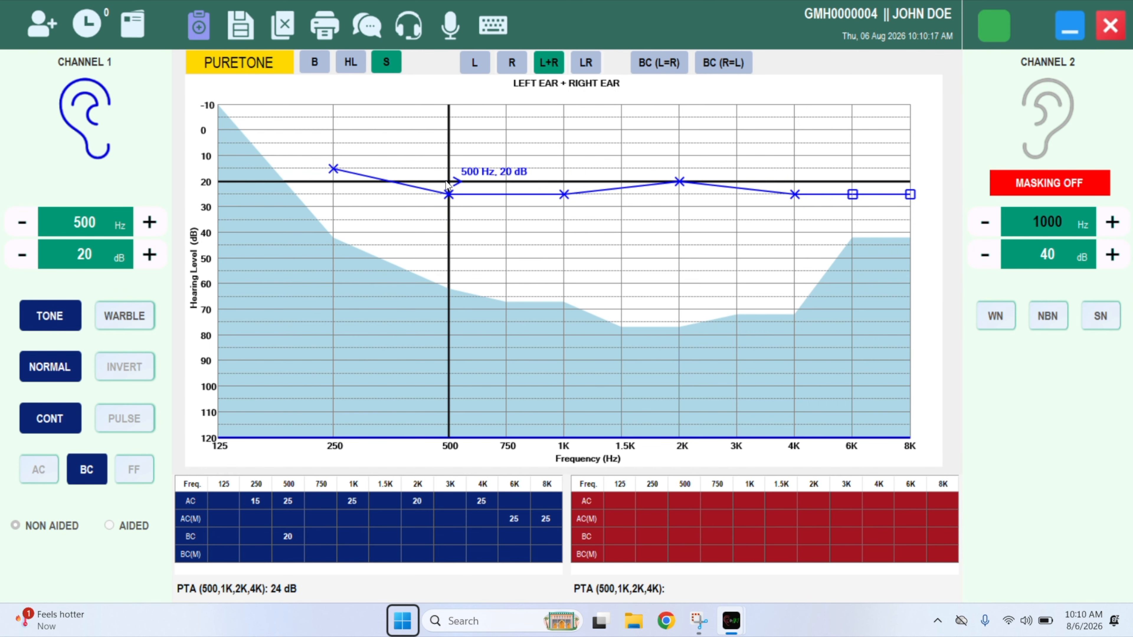
{"action": "left_click", "coordinate": [551, 183]}
{"action": "left_click", "coordinate": [678, 171]}
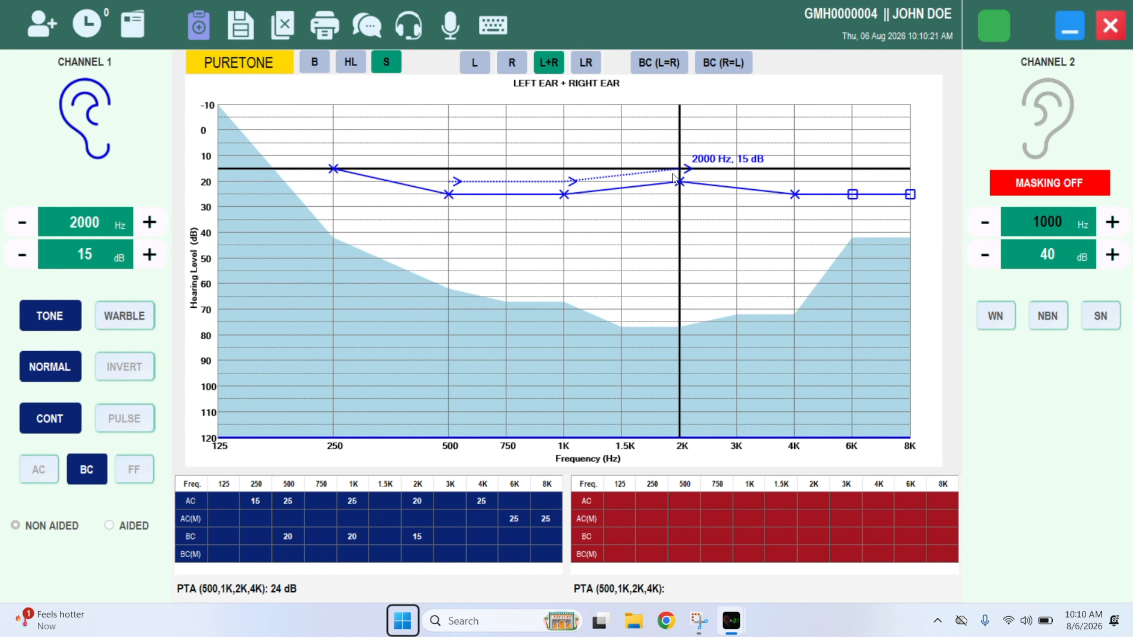
{"action": "left_click", "coordinate": [769, 181]}
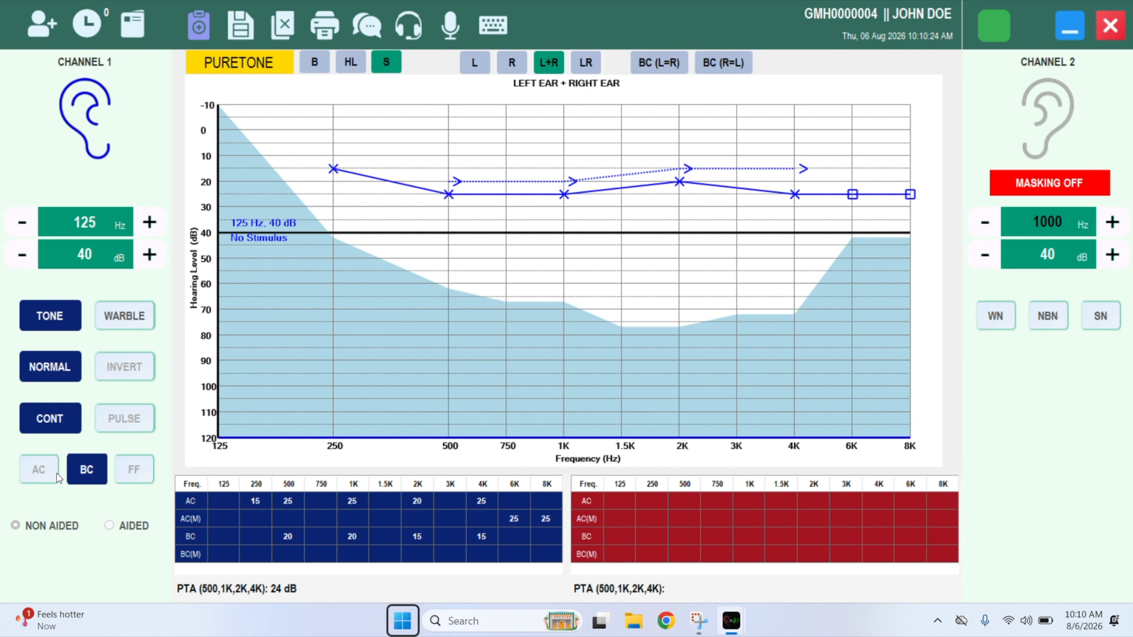
{"action": "left_click", "coordinate": [55, 475]}
Record right-ear air thresholds of 20, 20, 30, 30, 30, 35 and 35 dB from 250 Hz to 8 kHz.
{"action": "left_click", "coordinate": [99, 96]}
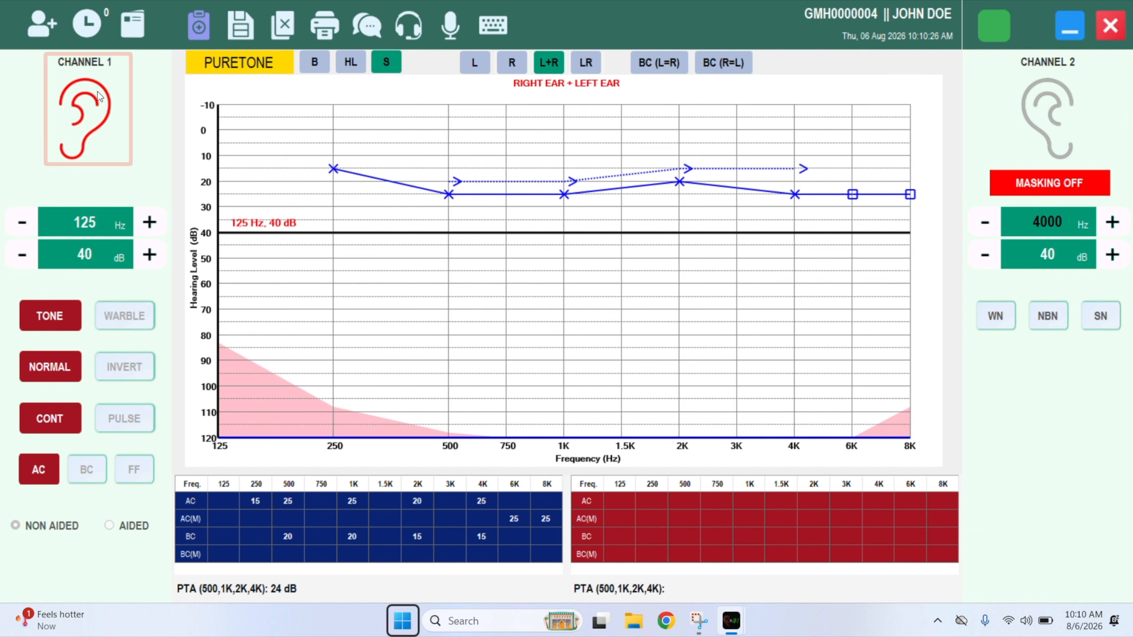
{"action": "left_click", "coordinate": [338, 187]}
{"action": "left_click", "coordinate": [454, 188]}
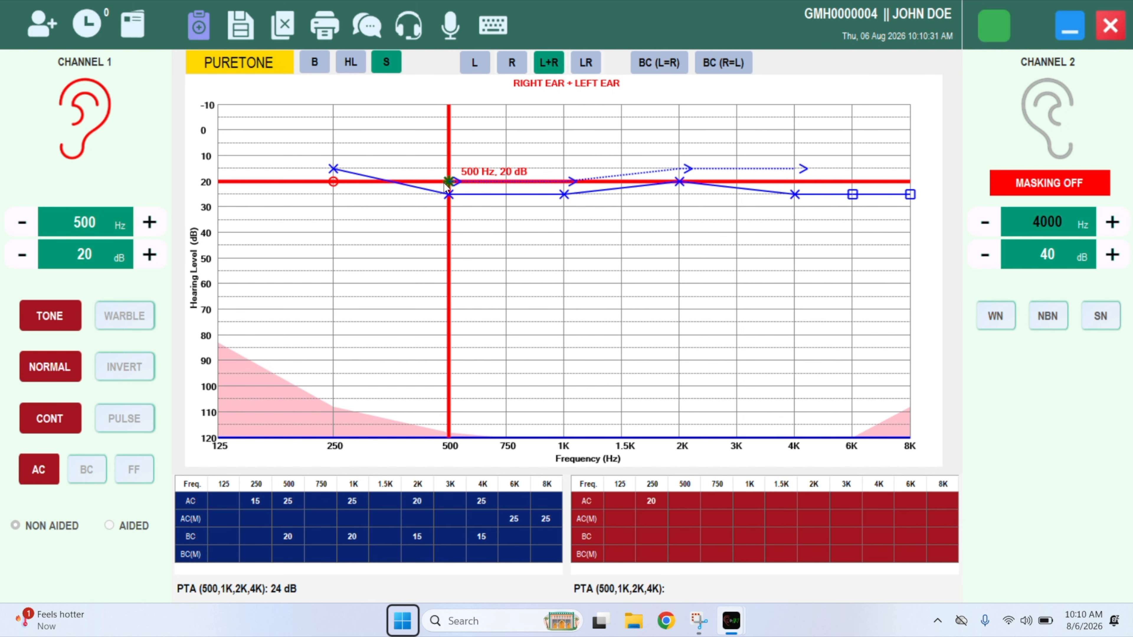
{"action": "left_click", "coordinate": [552, 212]}
{"action": "left_click", "coordinate": [675, 218]}
{"action": "left_click", "coordinate": [770, 216]}
{"action": "left_click", "coordinate": [852, 220]}
{"action": "left_click", "coordinate": [910, 220]}
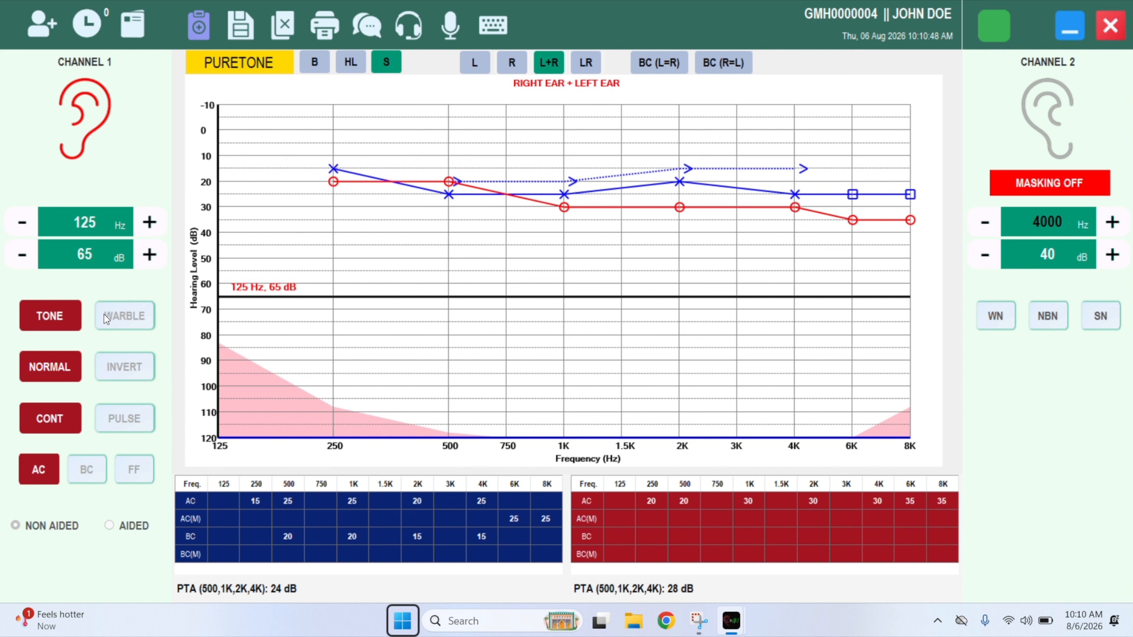
{"action": "left_click", "coordinate": [78, 469]}
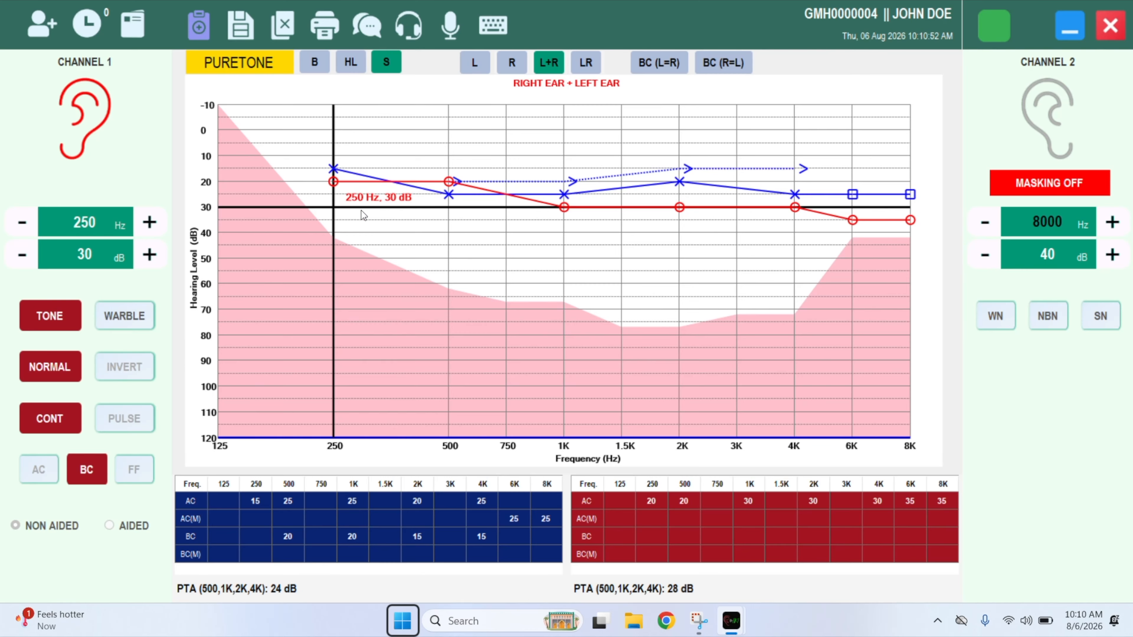
Copy the left ear's bone-conduction values to the right ear and confirm the replacement.
{"action": "left_click", "coordinate": [665, 62]}
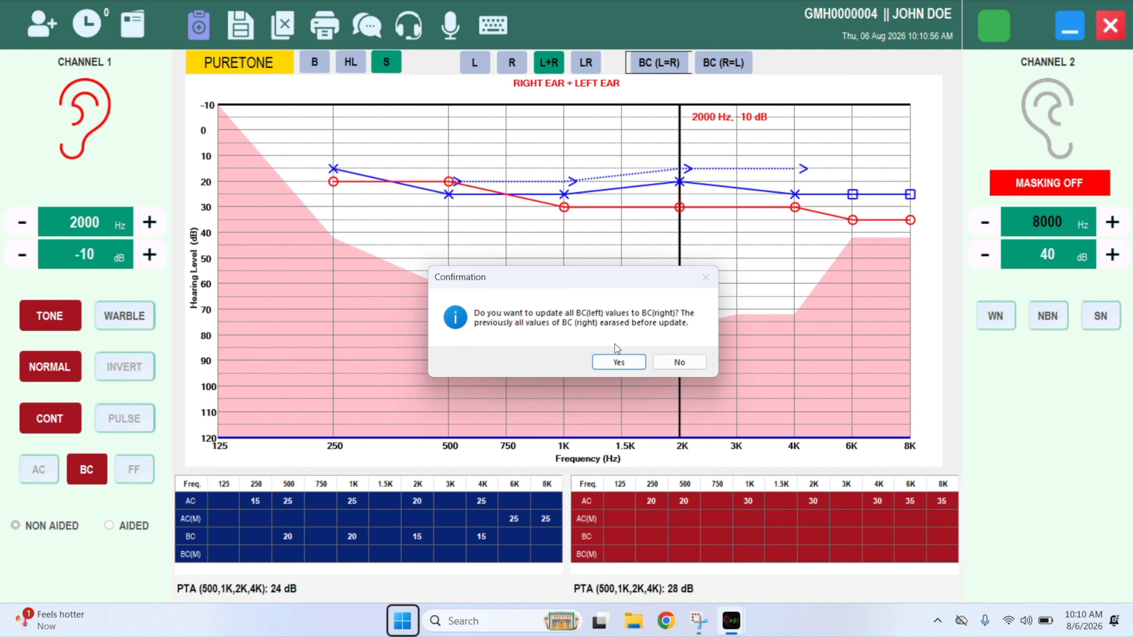
{"action": "left_click", "coordinate": [618, 363]}
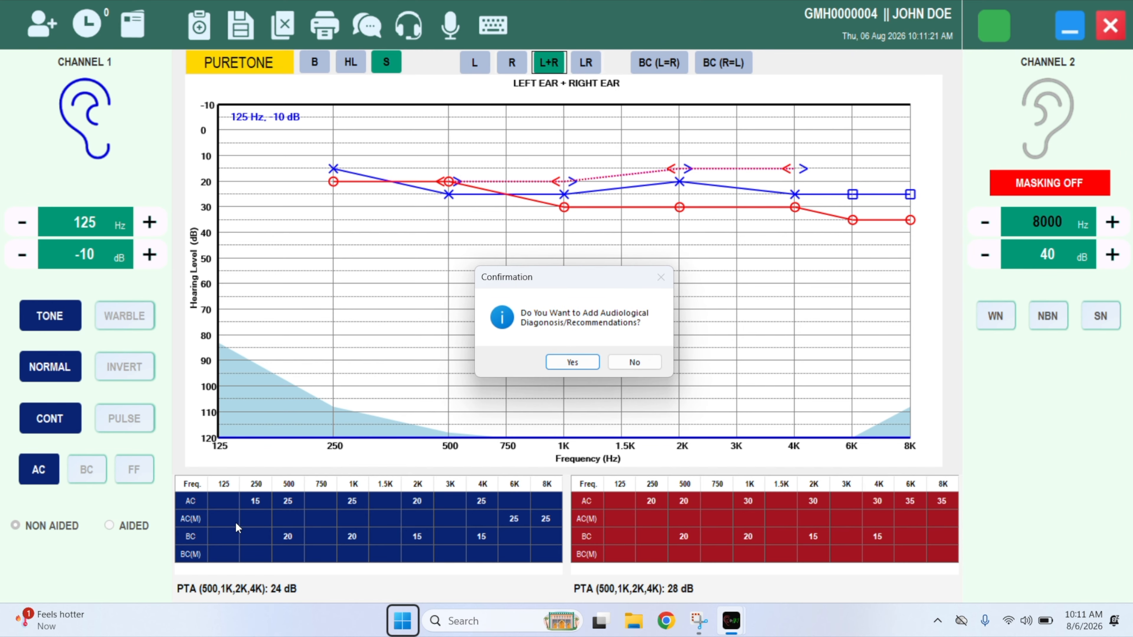
Add the diagnosis 'TEST COMMENTS FOR DEMO' and save it with the pure-tone data.
{"action": "left_click", "coordinate": [571, 366]}
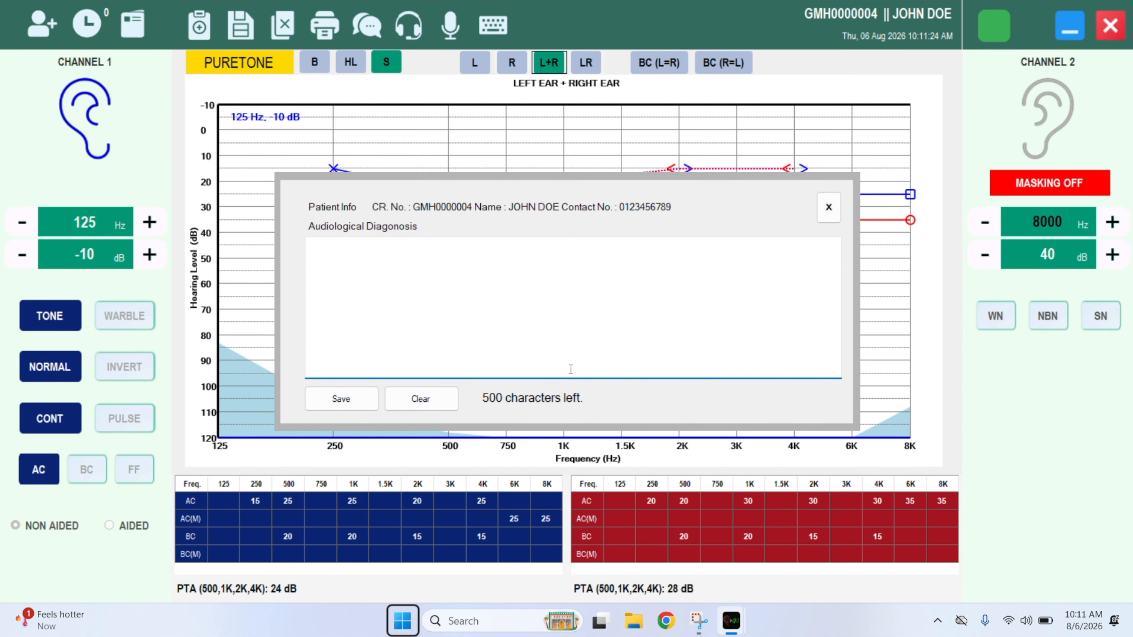
{"action": "type", "text": "TEST COMMENTS FOR DE"}
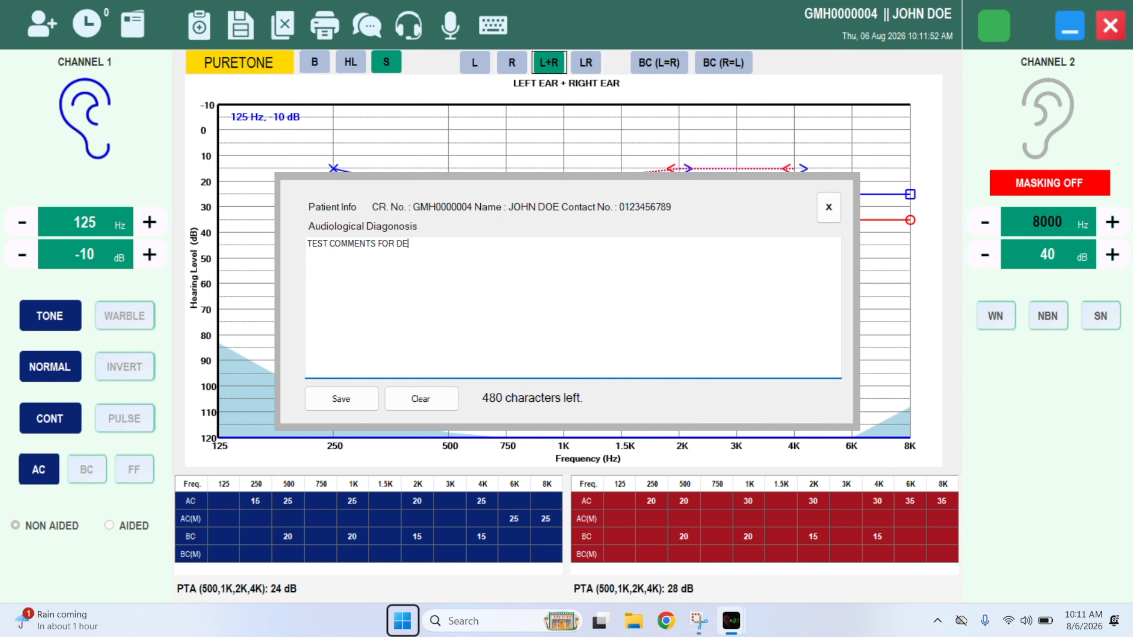
{"action": "type", "text": "MO"}
{"action": "left_click", "coordinate": [330, 397]}
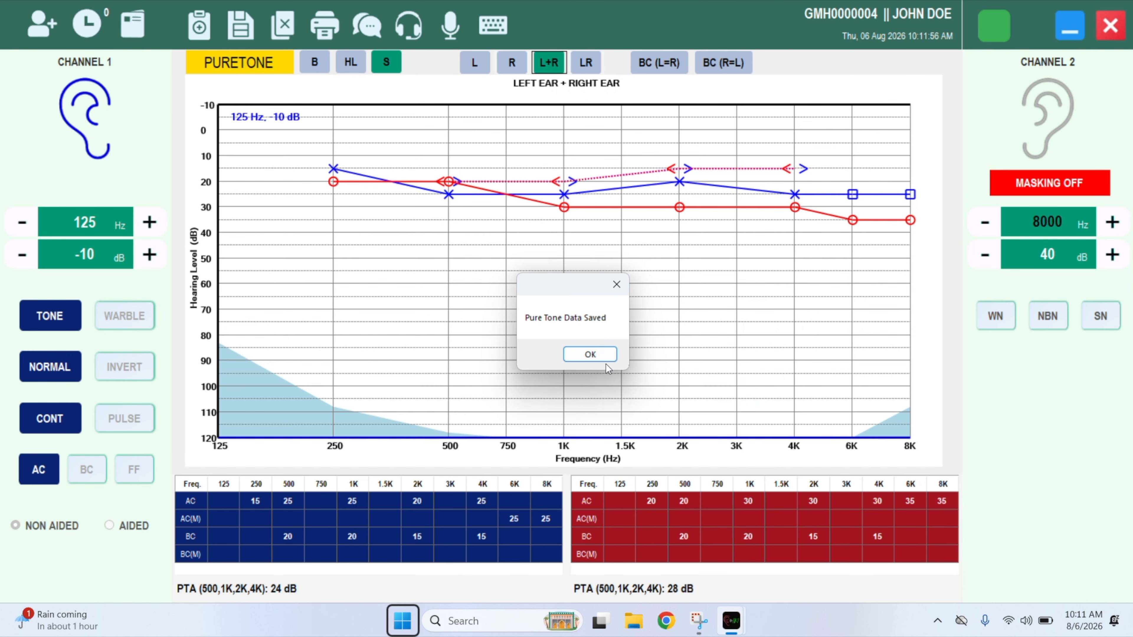
{"action": "left_click", "coordinate": [605, 359]}
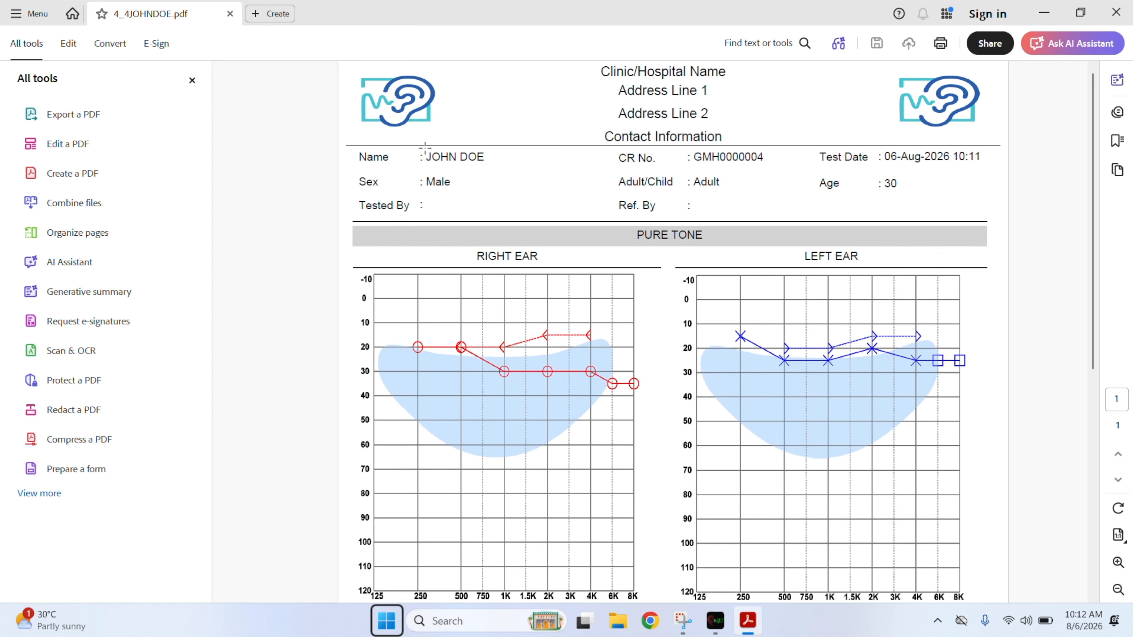
Scroll the PDF report down to the audiogram tables, symbol legend and Audiological Diagnosis box.
{"action": "scroll", "coordinate": [265, 318], "scroll_direction": "down", "scroll_amount": 5}
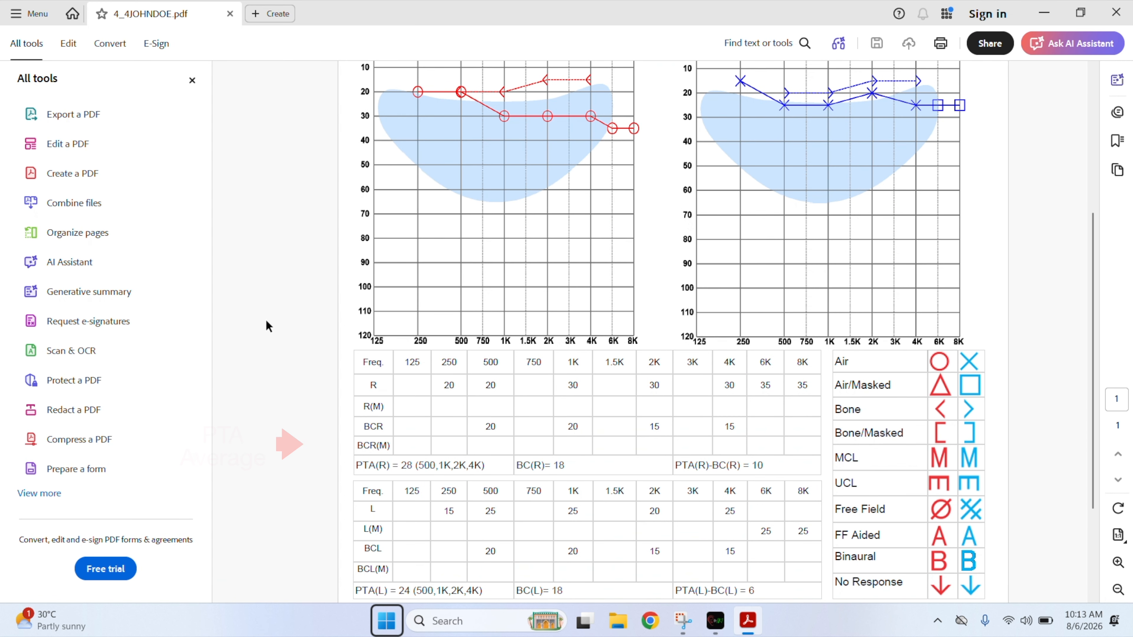
{"action": "scroll", "coordinate": [267, 321], "scroll_direction": "down", "scroll_amount": 3}
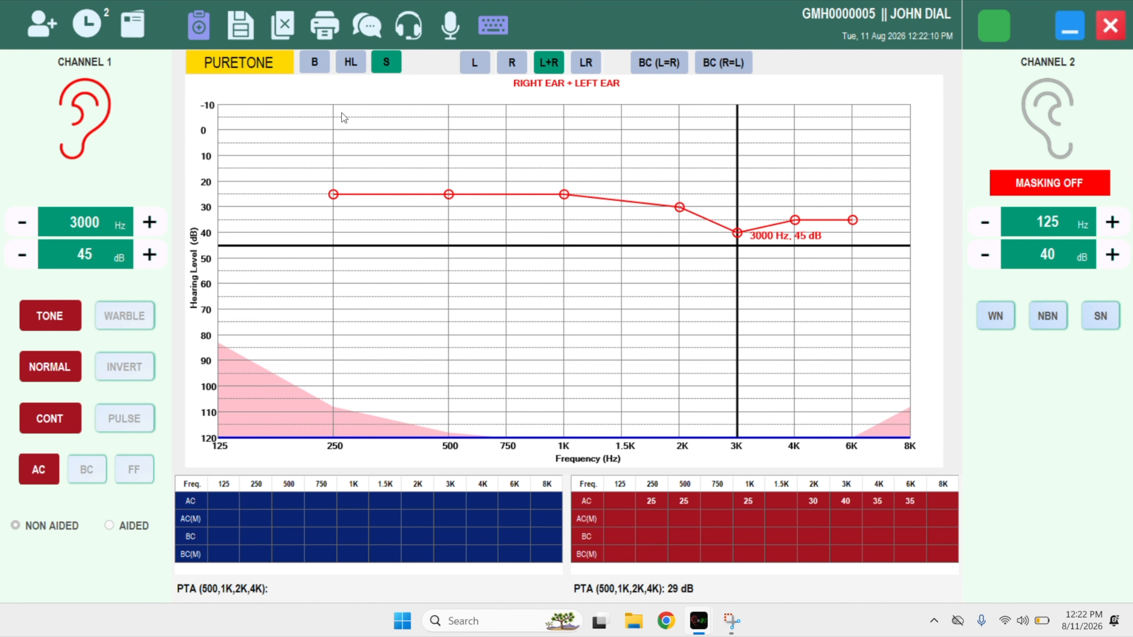
Delete the 3000 Hz threshold point and store the 1000 Hz threshold at 20 dB.
{"action": "key", "text": "Down"}
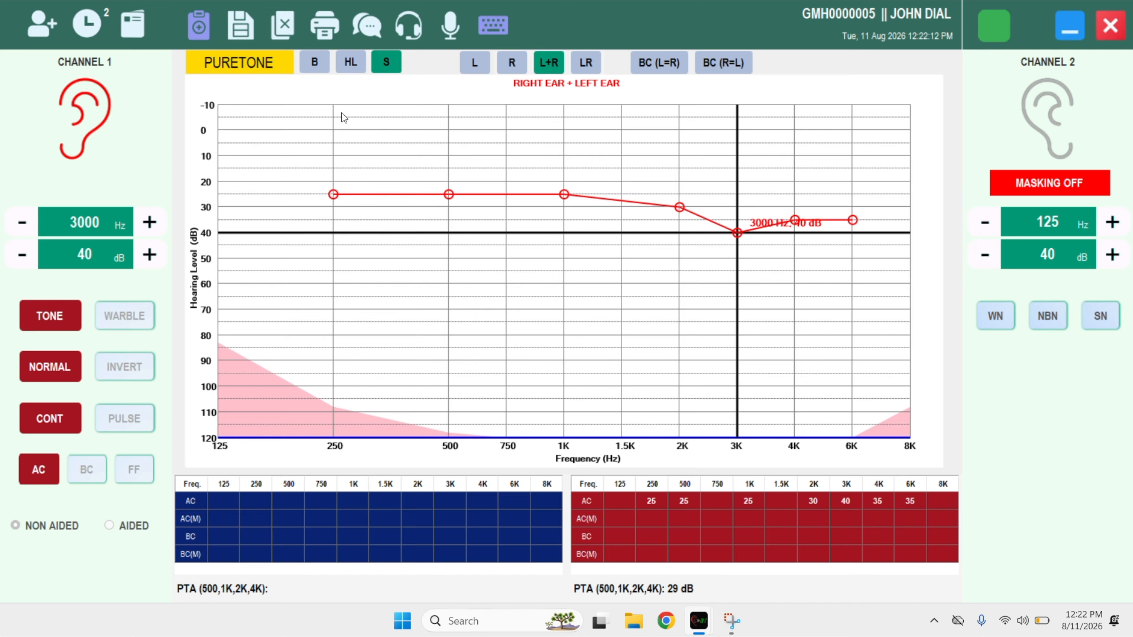
{"action": "key", "text": "space"}
{"action": "key", "text": "Delete"}
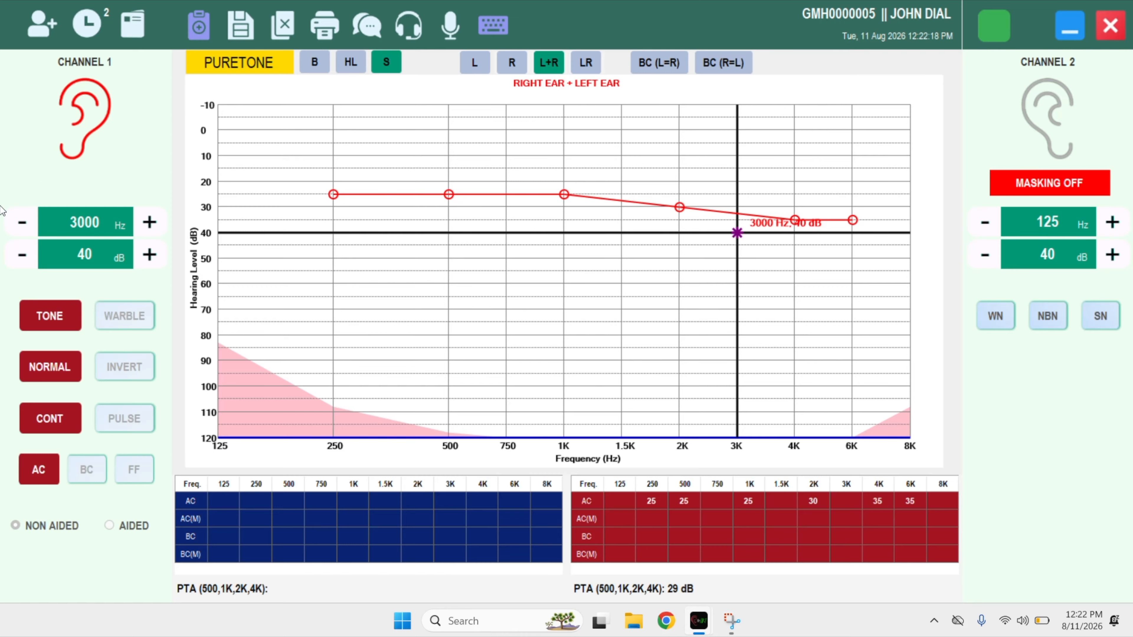
{"action": "key", "text": "Up"}
{"action": "key", "text": "Up"}
{"action": "key", "text": "Up"}
{"action": "key", "text": "Up"}
{"action": "key", "text": "Up"}
{"action": "key", "text": "Left"}
{"action": "key", "text": "Left"}
{"action": "key", "text": "Left"}
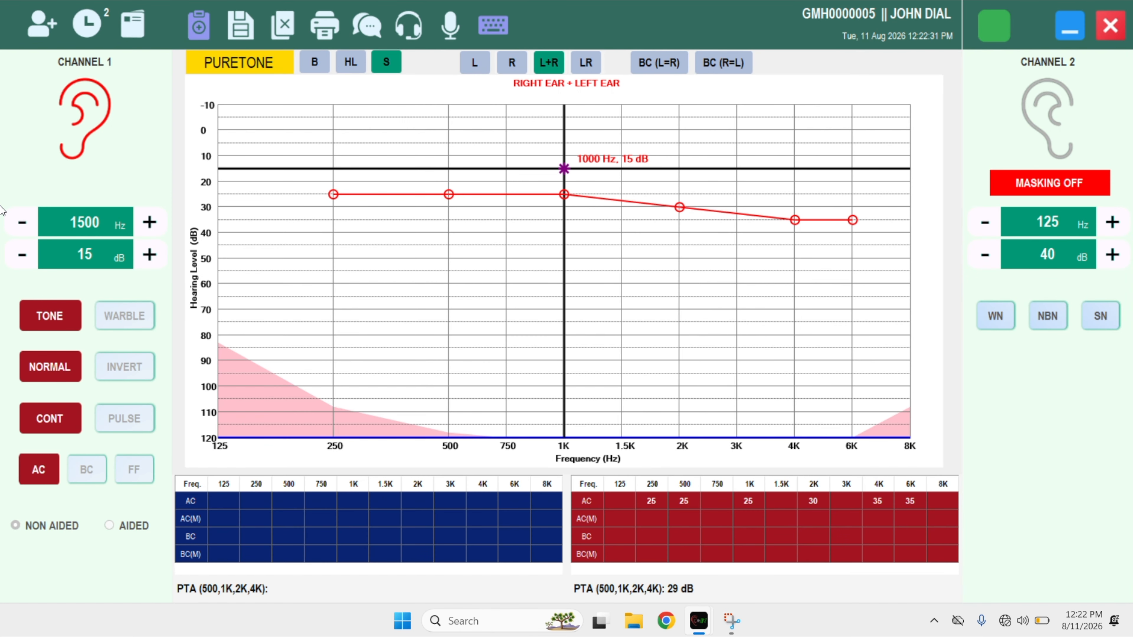
{"action": "key", "text": "Down"}
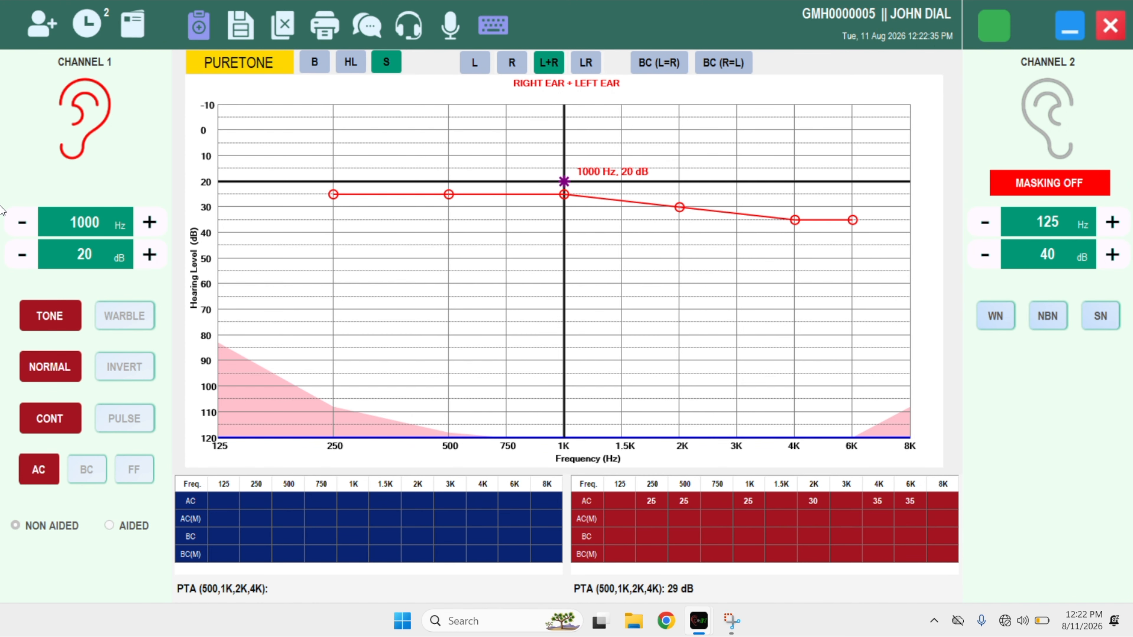
{"action": "key", "text": "space"}
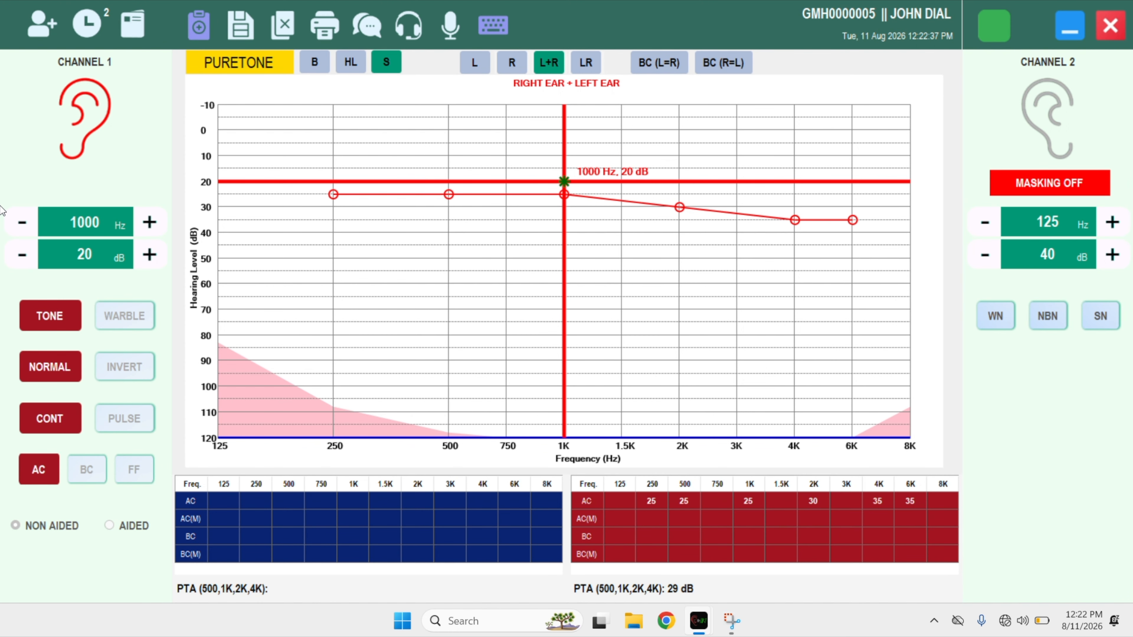
{"action": "key", "text": "Return"}
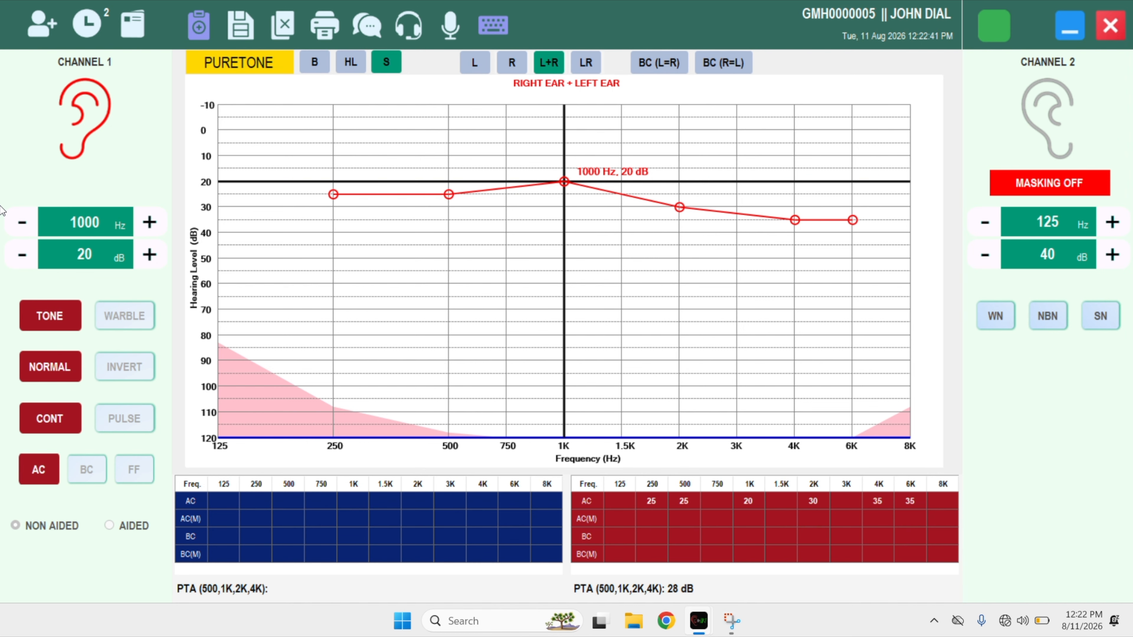
Probe 8000 Hz up to 105 dB, mark no response, then remove that 8000 Hz marker.
{"action": "key", "text": "Down"}
{"action": "key", "text": "Down"}
{"action": "key", "text": "Down"}
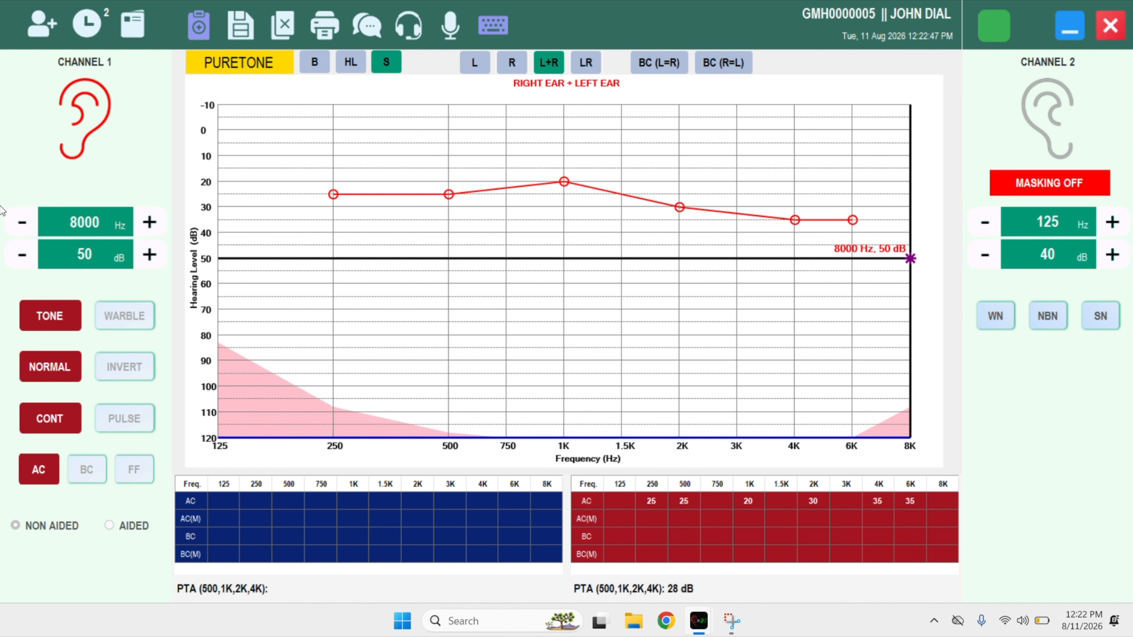
{"action": "key", "text": "space"}
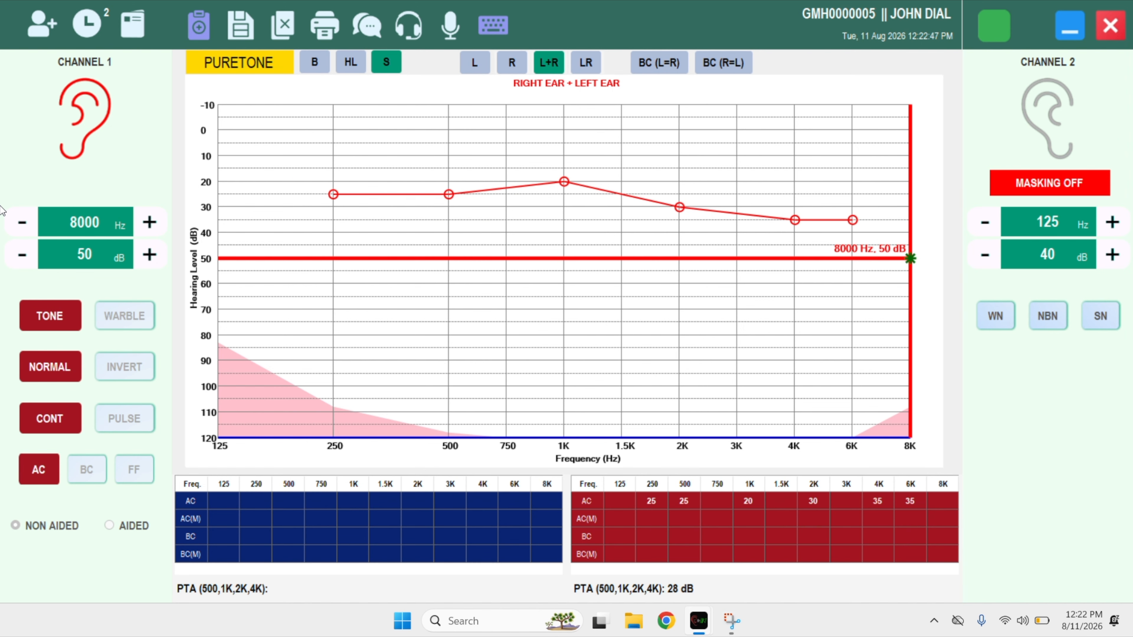
{"action": "key", "text": "Down"}
{"action": "key", "text": "Down"}
{"action": "key", "text": "Down"}
{"action": "key", "text": "Down"}
{"action": "key", "text": "Down"}
{"action": "key", "text": "Down"}
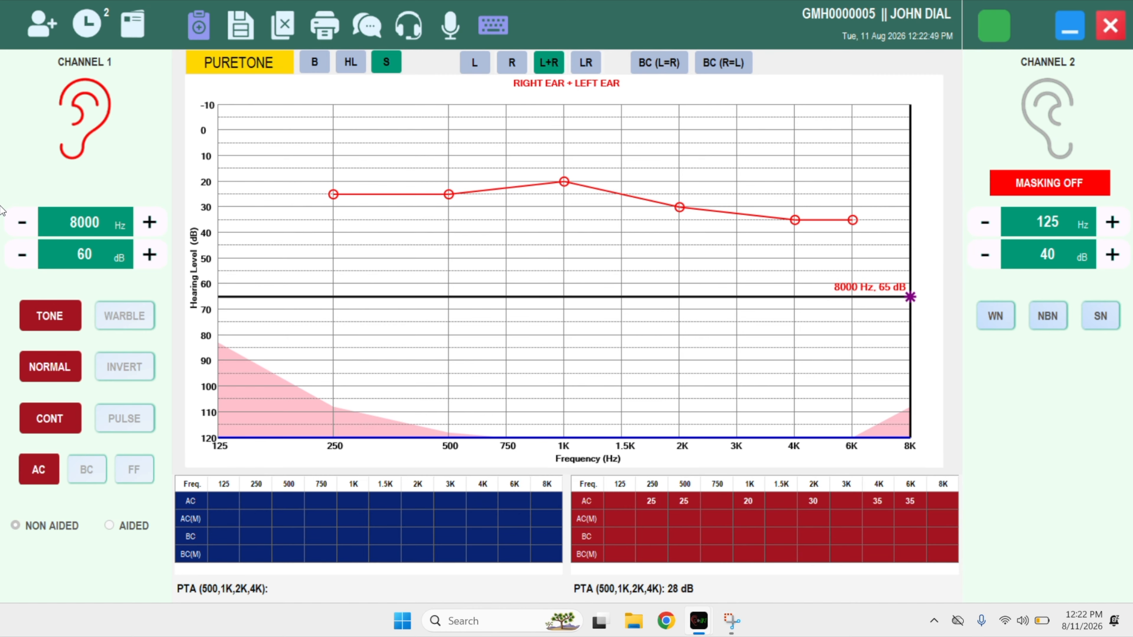
{"action": "key", "text": "Down"}
{"action": "key", "text": "Down"}
{"action": "key", "text": "Down"}
{"action": "key", "text": "Down"}
{"action": "key", "text": "space"}
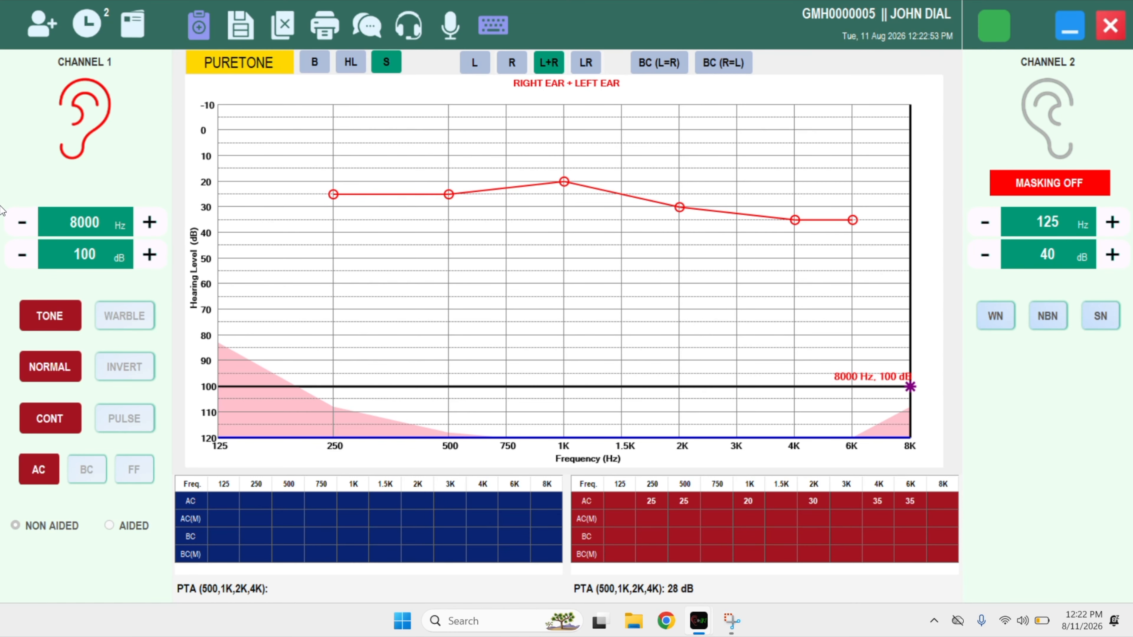
{"action": "key", "text": "Down"}
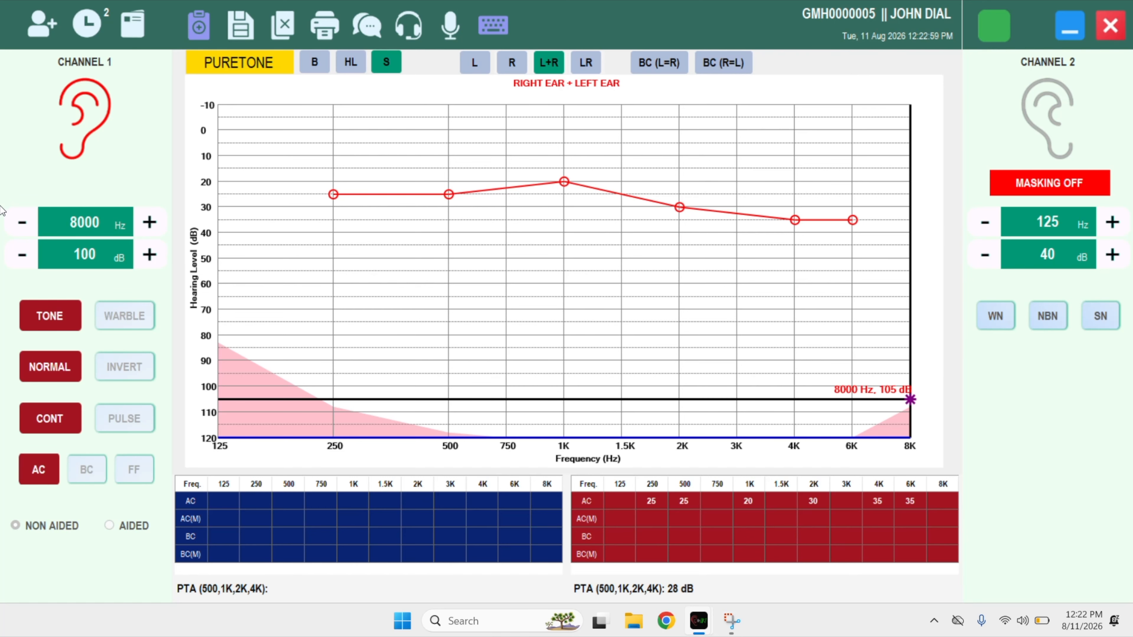
{"action": "key", "text": "n"}
{"action": "key", "text": "Left"}
{"action": "key", "text": "Left"}
{"action": "key", "text": "Left"}
{"action": "key", "text": "Left"}
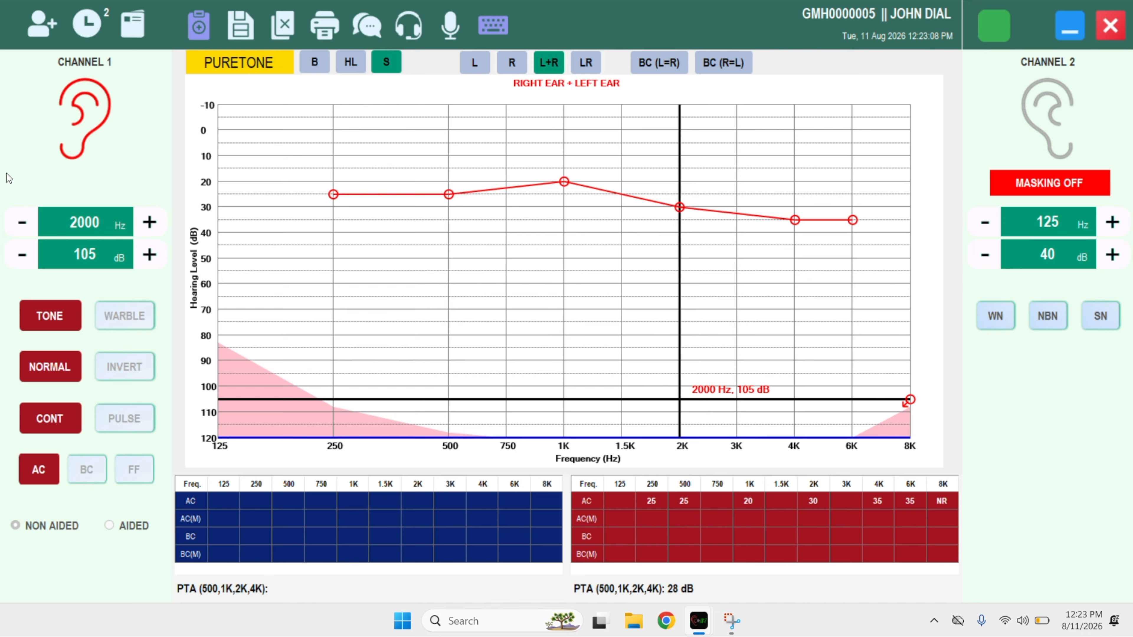
{"action": "key", "text": "Right"}
{"action": "key", "text": "Right"}
{"action": "key", "text": "Right"}
{"action": "key", "text": "Right"}
{"action": "key", "text": "Delete"}
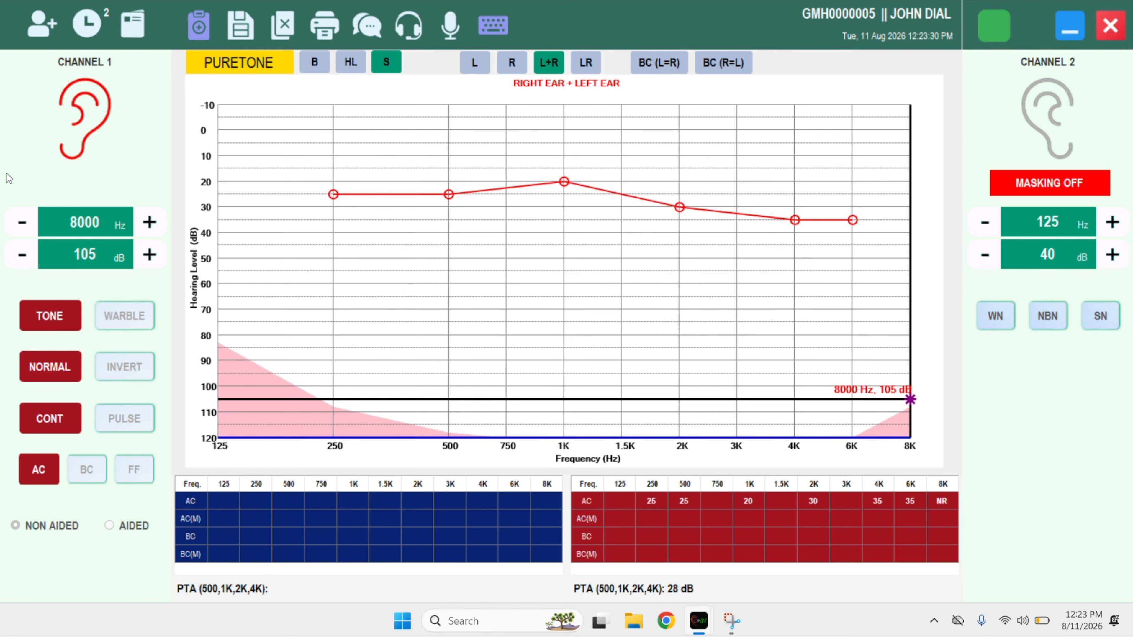
{"action": "key", "text": "Up"}
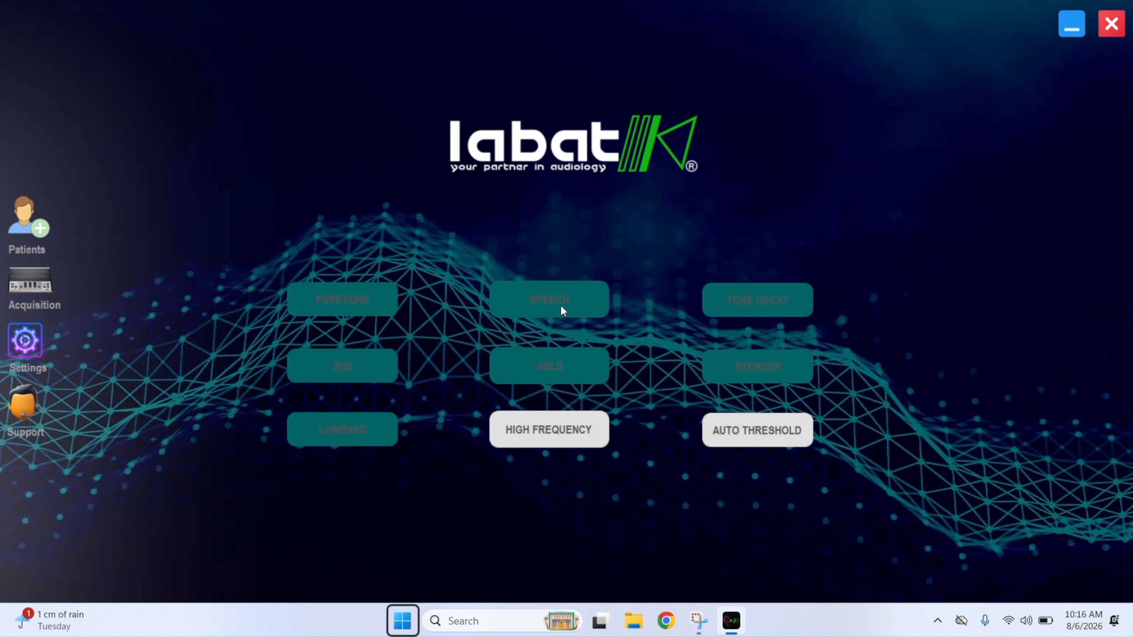
Open the Speech test to review its word list (Airplane, Armchair, Northwest), then close it.
{"action": "left_click", "coordinate": [563, 311]}
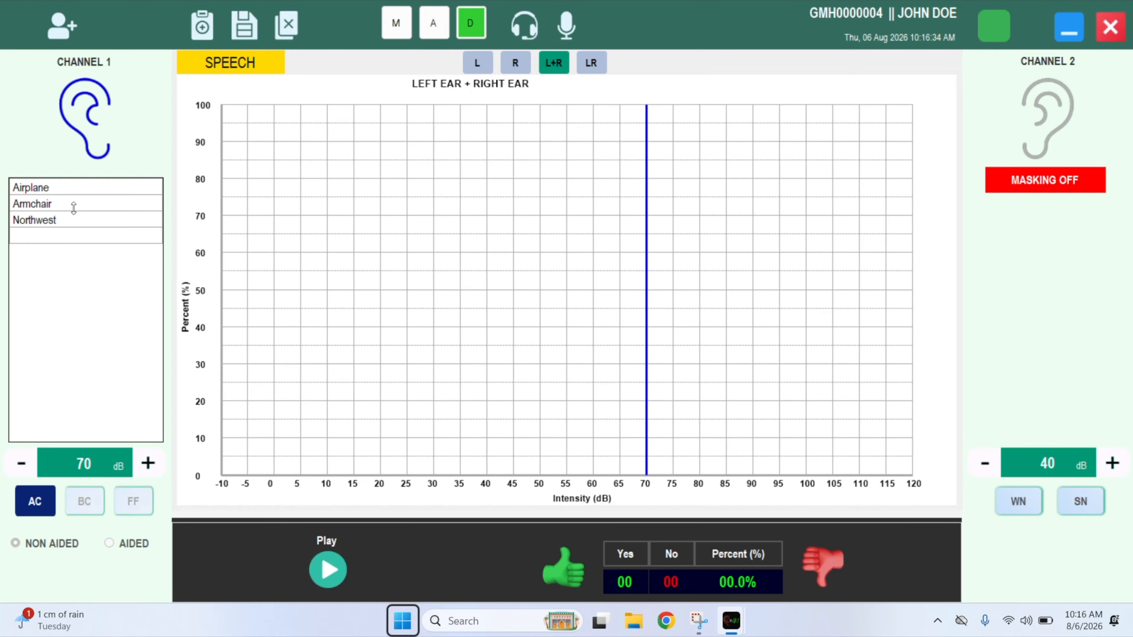
{"action": "left_click", "coordinate": [1108, 27]}
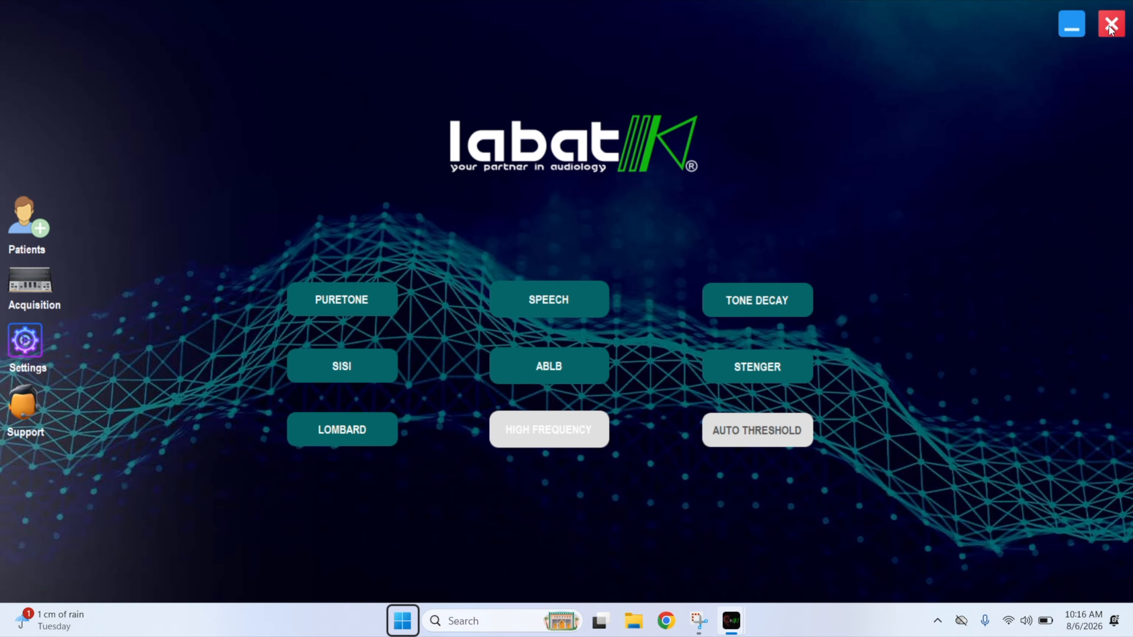
In the Speech Words List settings, move Baseball, Doormat and Farewell into the selected words.
{"action": "left_click", "coordinate": [38, 346]}
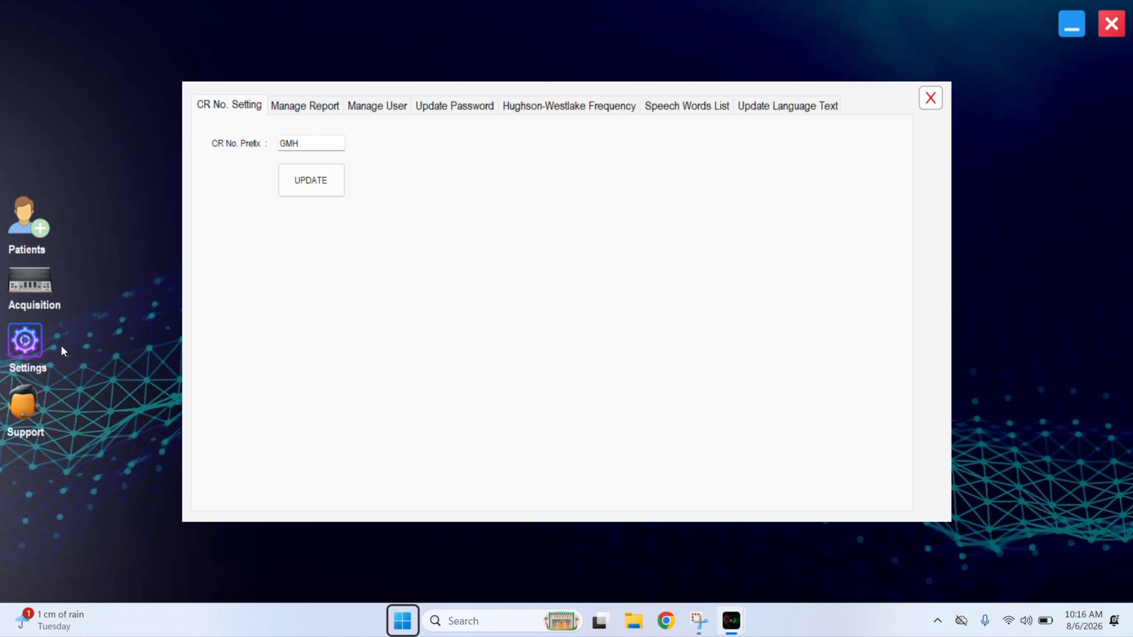
{"action": "left_click", "coordinate": [687, 105]}
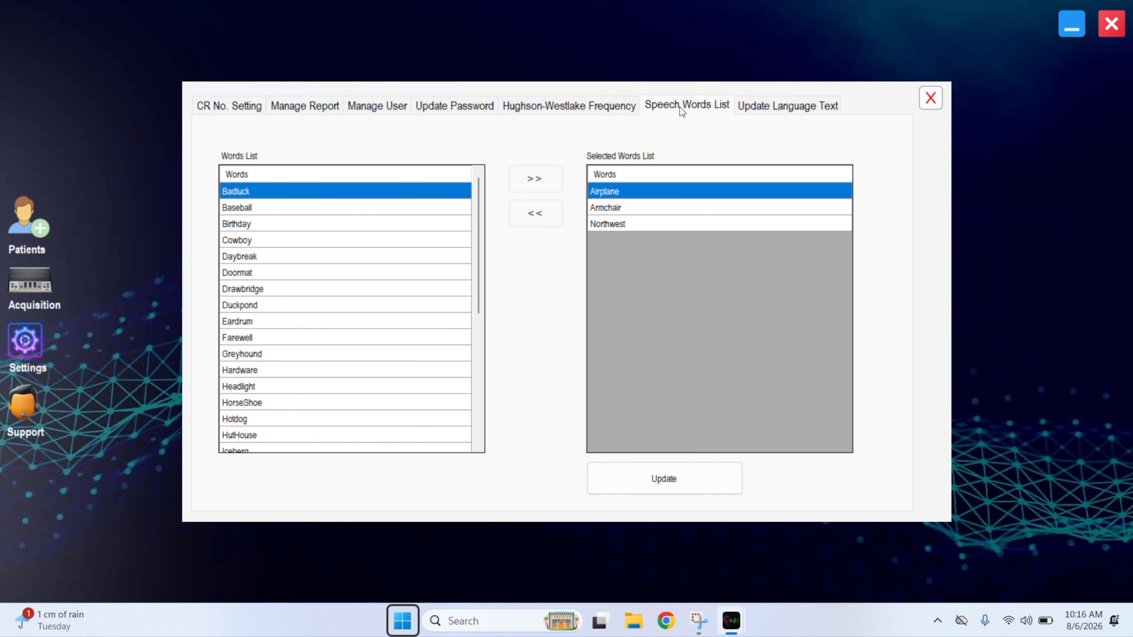
{"action": "left_click", "coordinate": [308, 207]}
{"action": "left_click", "coordinate": [535, 178]}
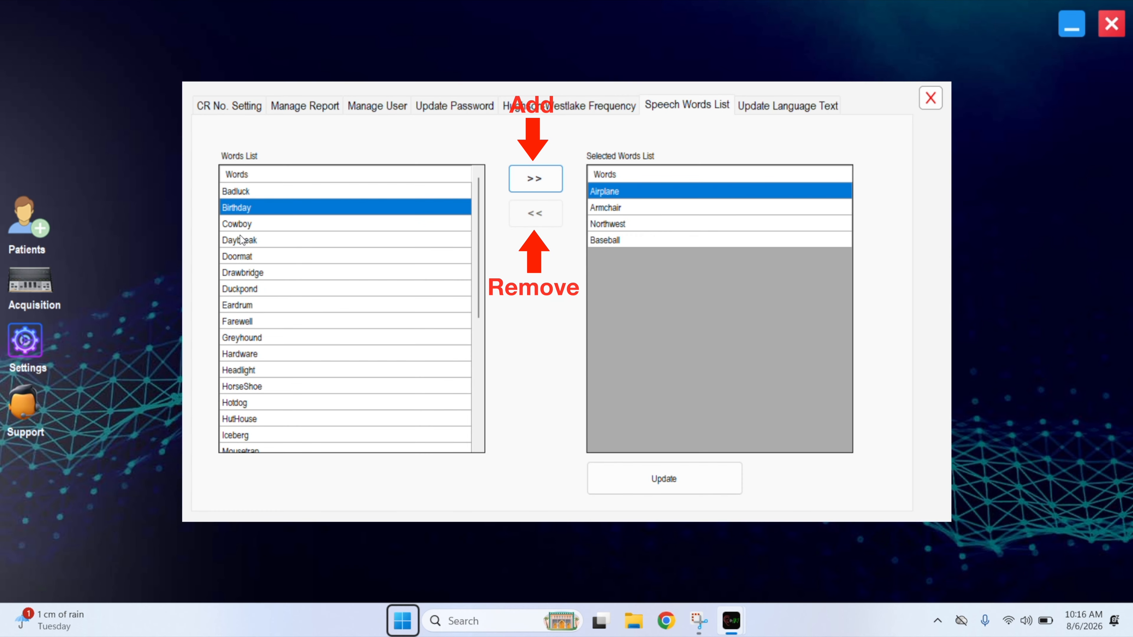
{"action": "double_click", "coordinate": [259, 256]}
{"action": "left_click", "coordinate": [248, 305]}
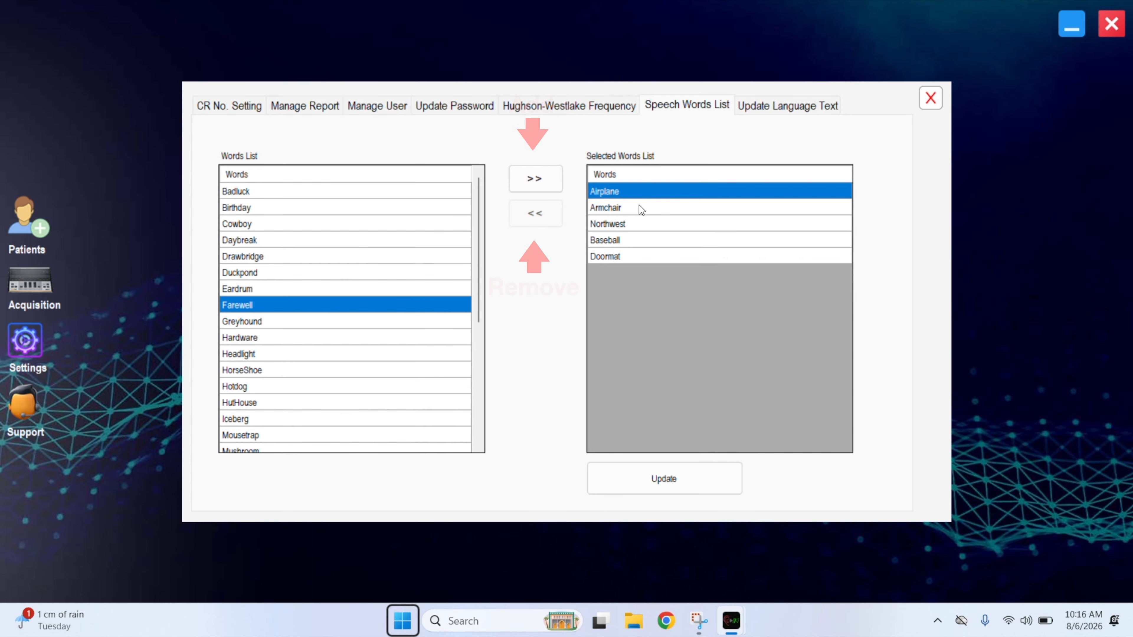
{"action": "left_click", "coordinate": [535, 179]}
Add Headlight, Iceberg and Mushroom to the selected words, then save with Update and OK.
{"action": "double_click", "coordinate": [232, 337]}
{"action": "left_click", "coordinate": [240, 387]}
{"action": "left_click", "coordinate": [535, 179]}
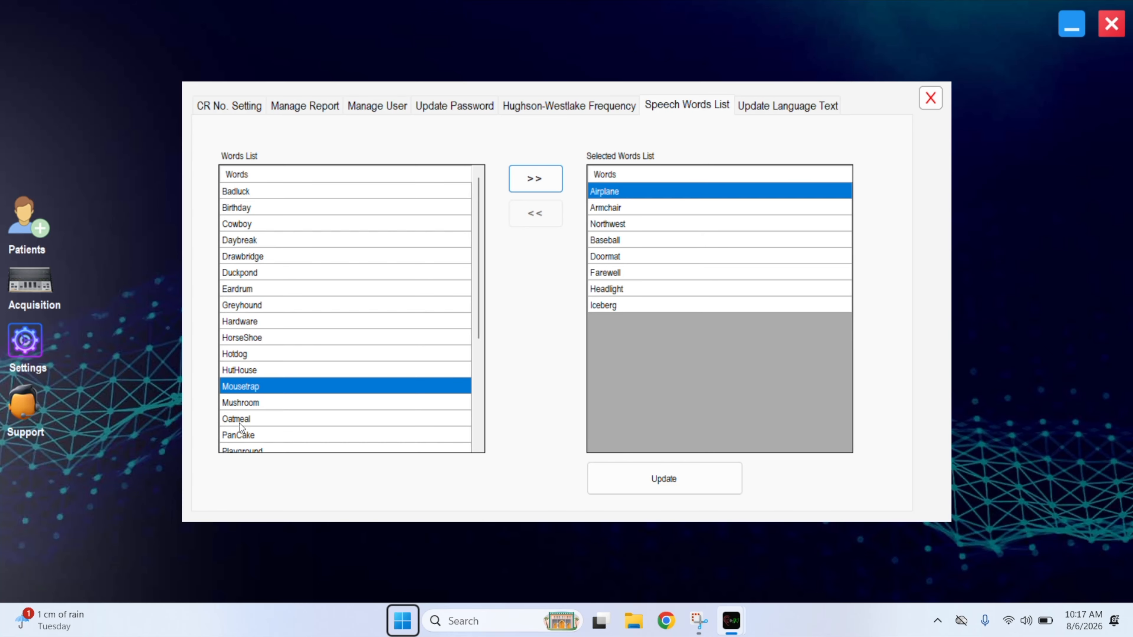
{"action": "left_click", "coordinate": [241, 403]}
{"action": "left_click", "coordinate": [541, 178]}
{"action": "left_click", "coordinate": [663, 480]}
{"action": "left_click", "coordinate": [675, 356]}
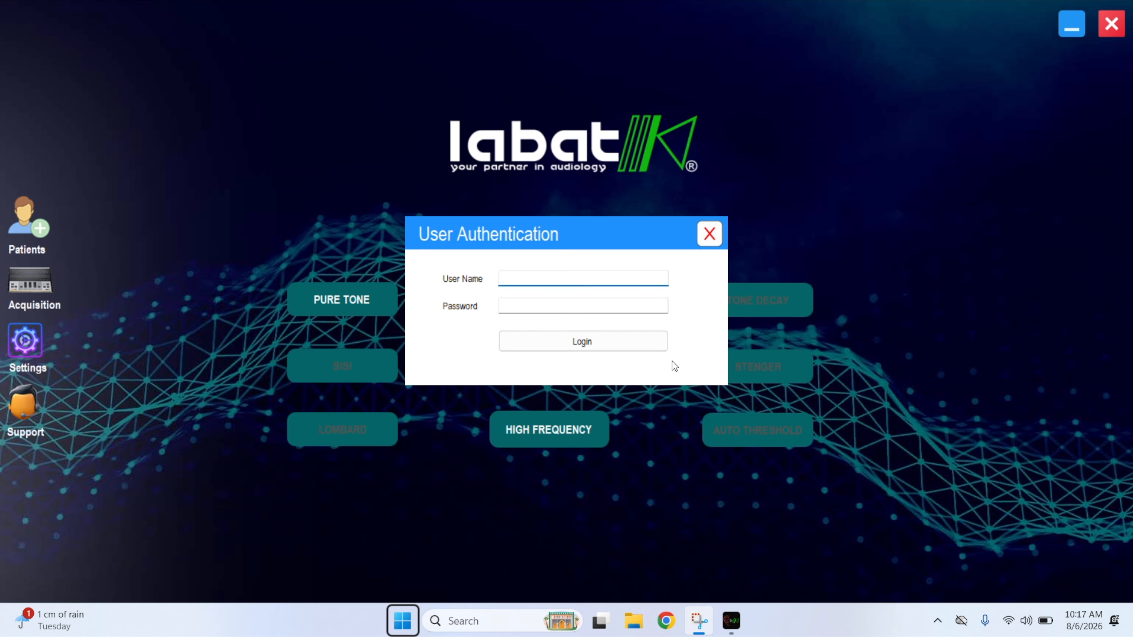
Log in to Labat with the user name and password, then open the Speech test.
{"action": "left_click", "coordinate": [557, 277]}
{"action": "type", "text": "labat"}
{"action": "key", "text": "Tab"}
{"action": "type", "text": "*****"}
{"action": "key", "text": "Return"}
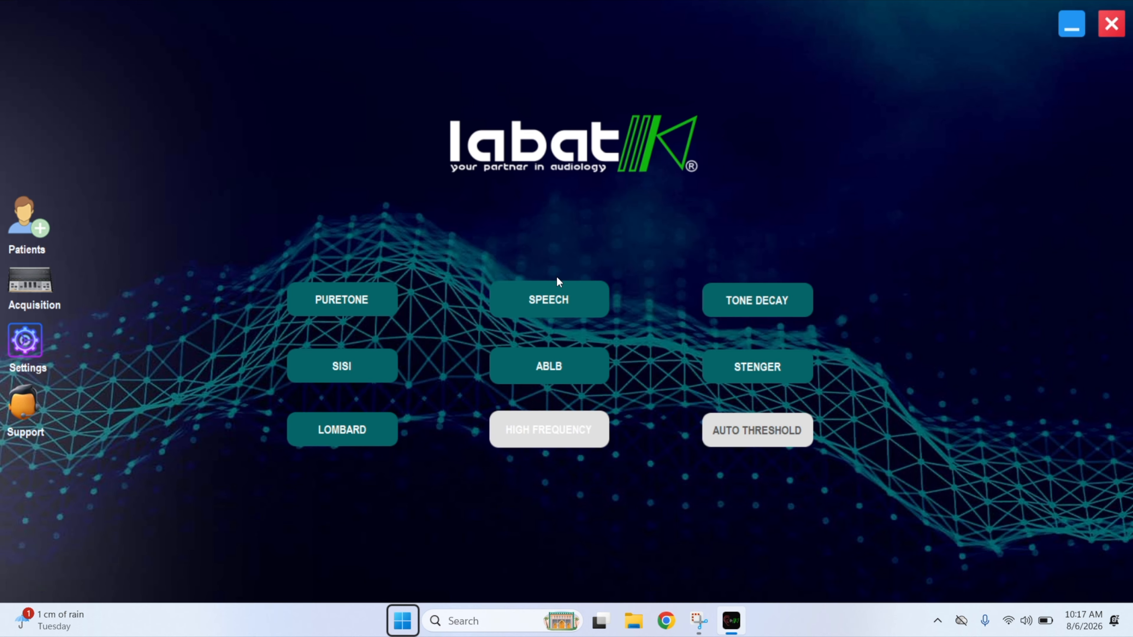
{"action": "left_click", "coordinate": [507, 303]}
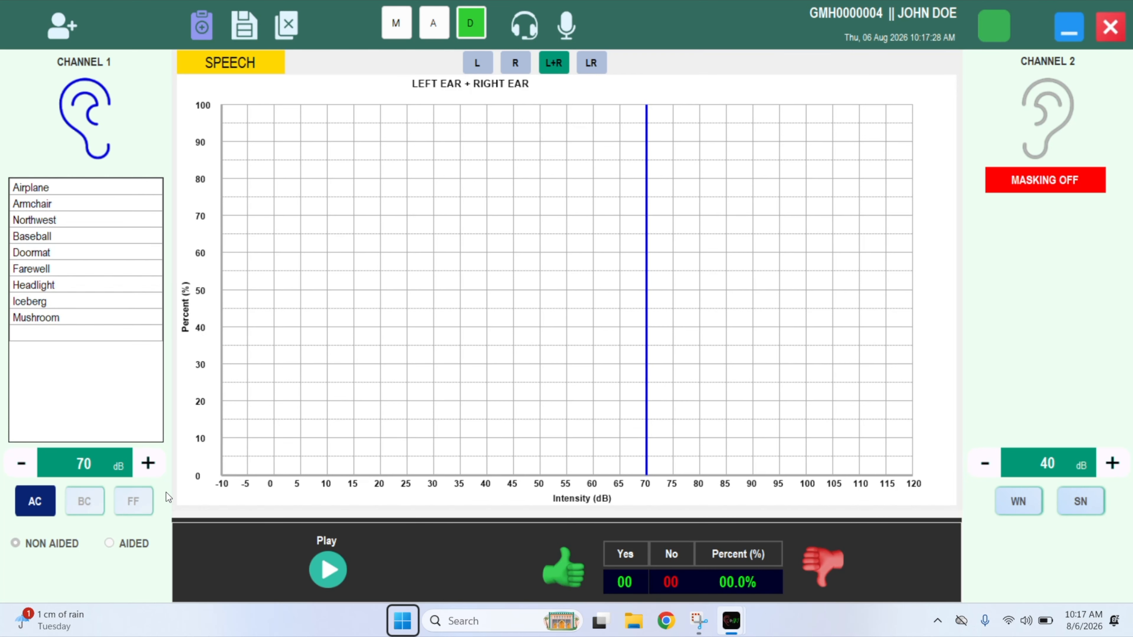
Lower channel 1 to 50 dB, play the word list, and score Airplane and Armchair correct.
{"action": "left_click", "coordinate": [22, 464]}
{"action": "left_click", "coordinate": [21, 464]}
{"action": "left_click", "coordinate": [22, 464]}
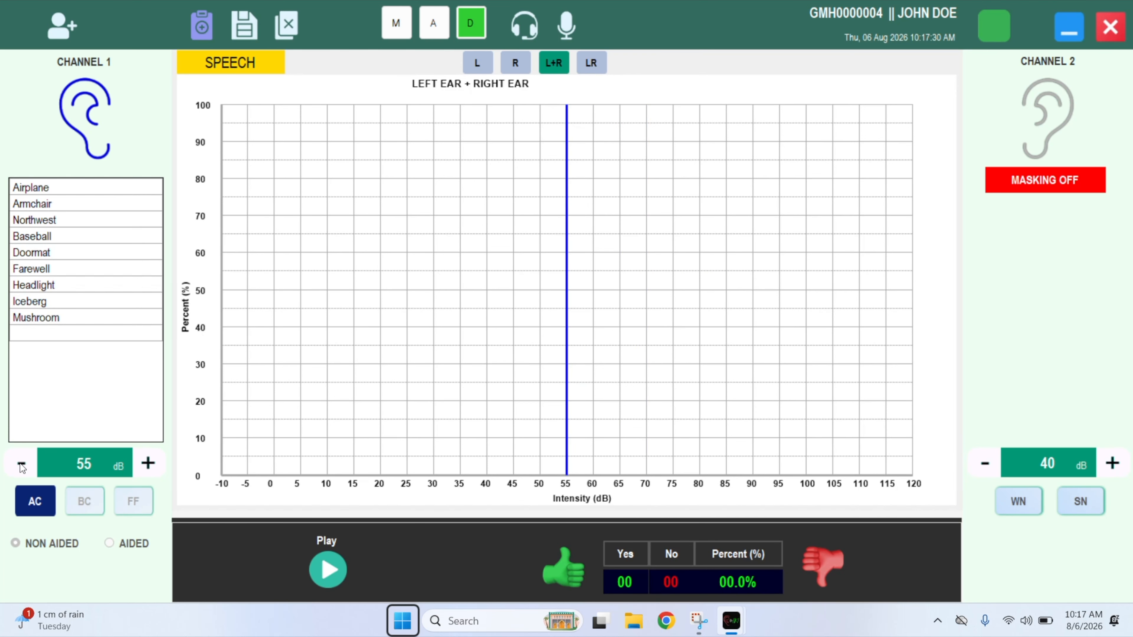
{"action": "left_click", "coordinate": [21, 464]}
{"action": "left_click", "coordinate": [327, 570]}
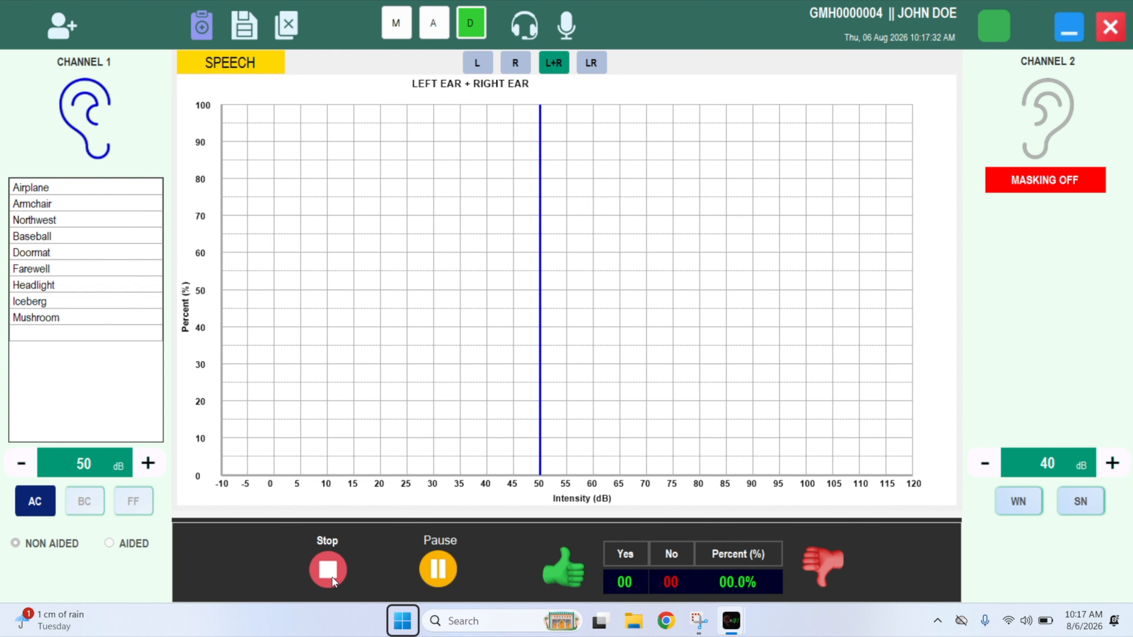
{"action": "left_click", "coordinate": [579, 582]}
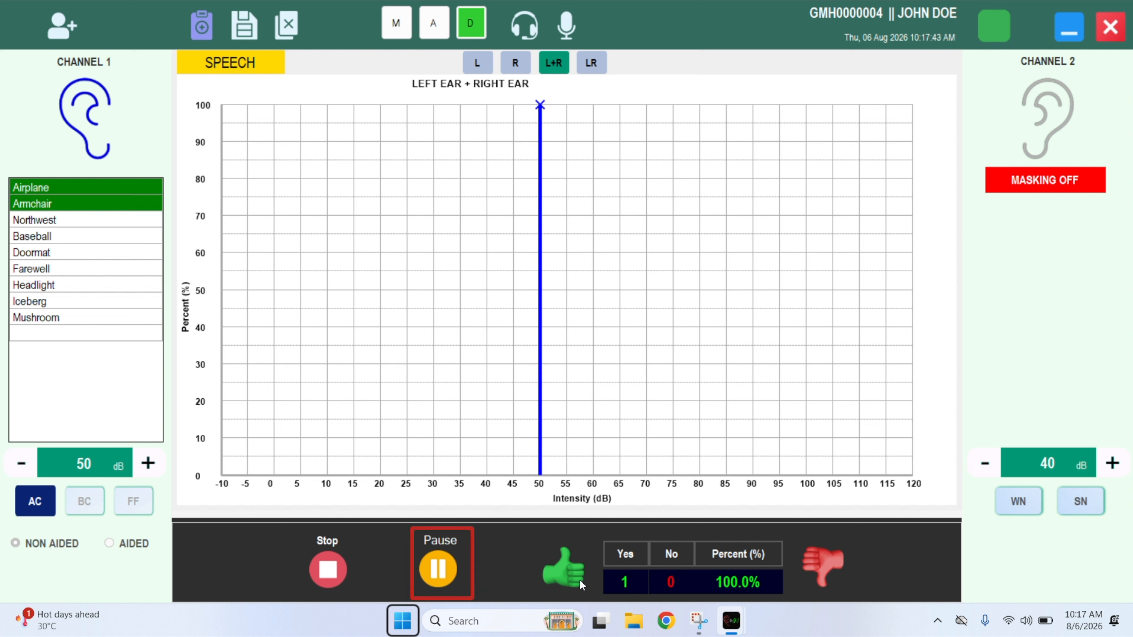
{"action": "left_click", "coordinate": [580, 585]}
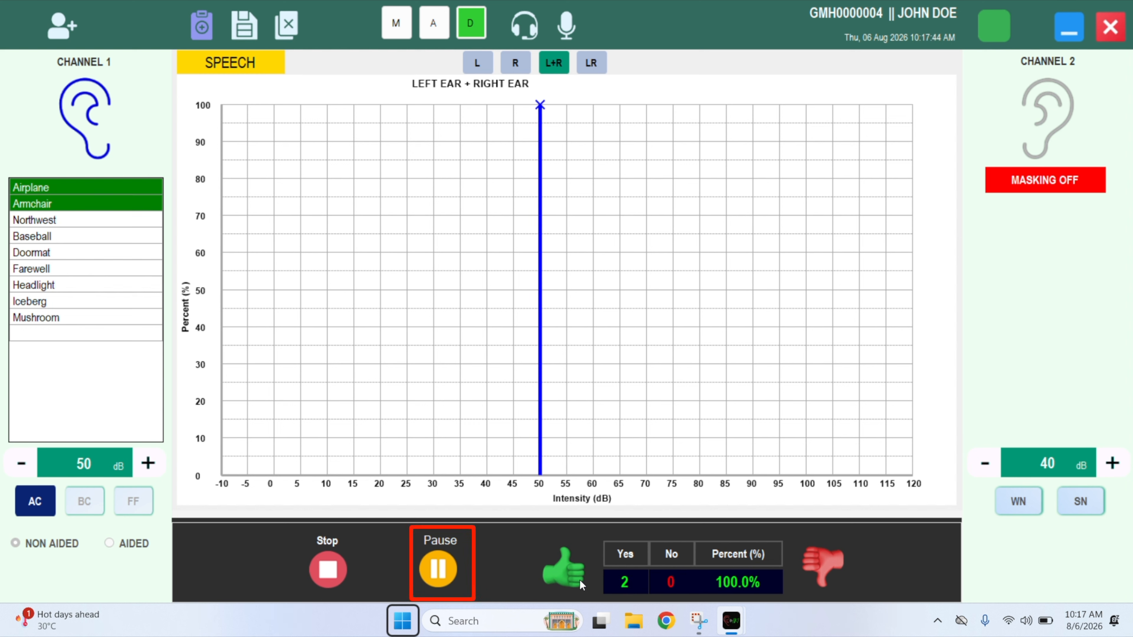
At 40 dB, score Northwest correct and Baseball and Doormat missed, then stop and reset the test.
{"action": "left_click", "coordinate": [437, 575]}
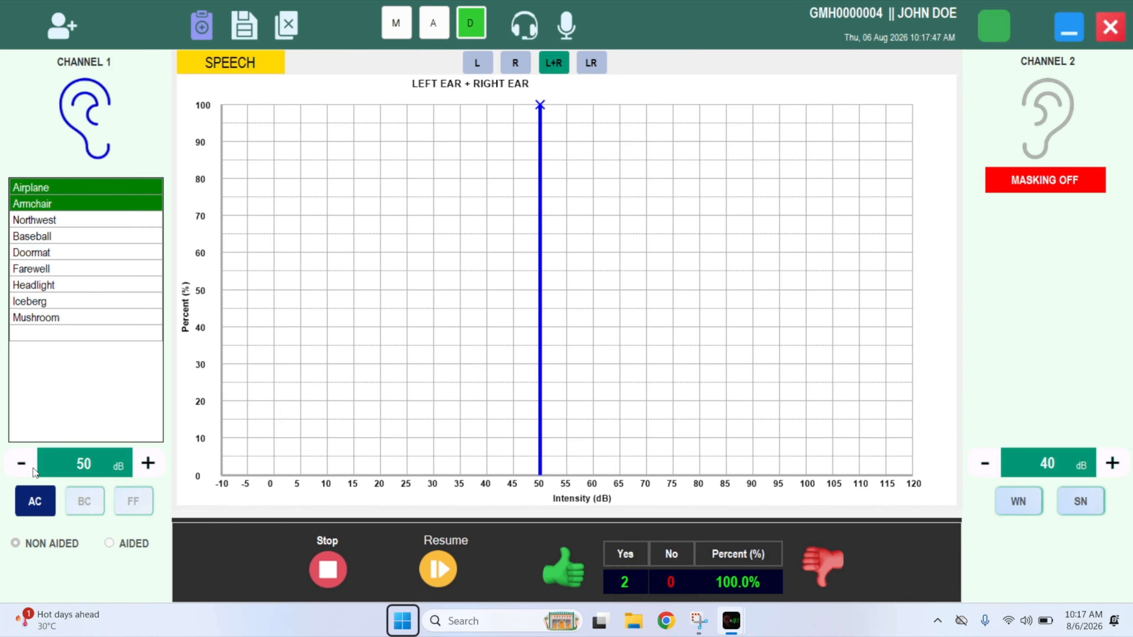
{"action": "left_click", "coordinate": [22, 464]}
{"action": "left_click", "coordinate": [22, 464]}
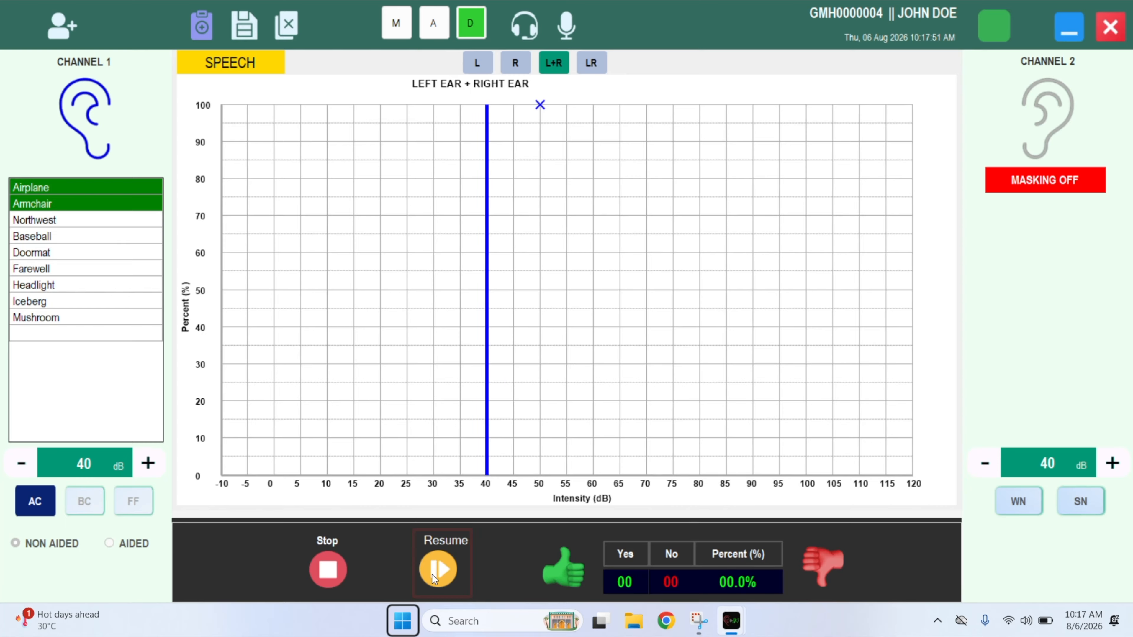
{"action": "left_click", "coordinate": [556, 582]}
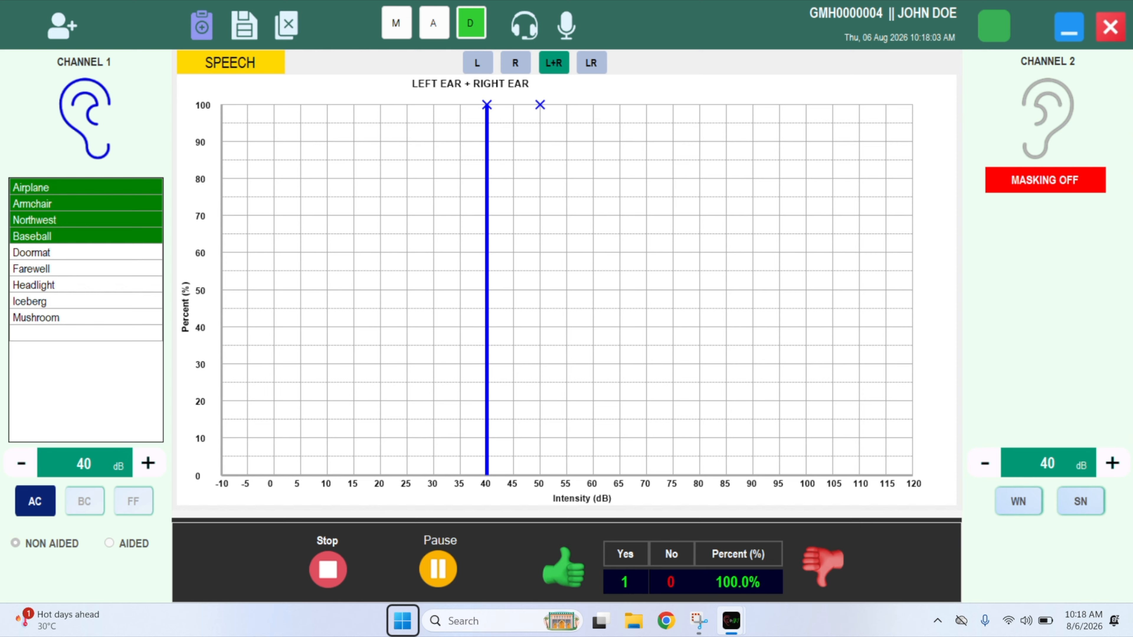
{"action": "left_click", "coordinate": [825, 563]}
{"action": "left_click", "coordinate": [804, 572]}
{"action": "left_click", "coordinate": [316, 572]}
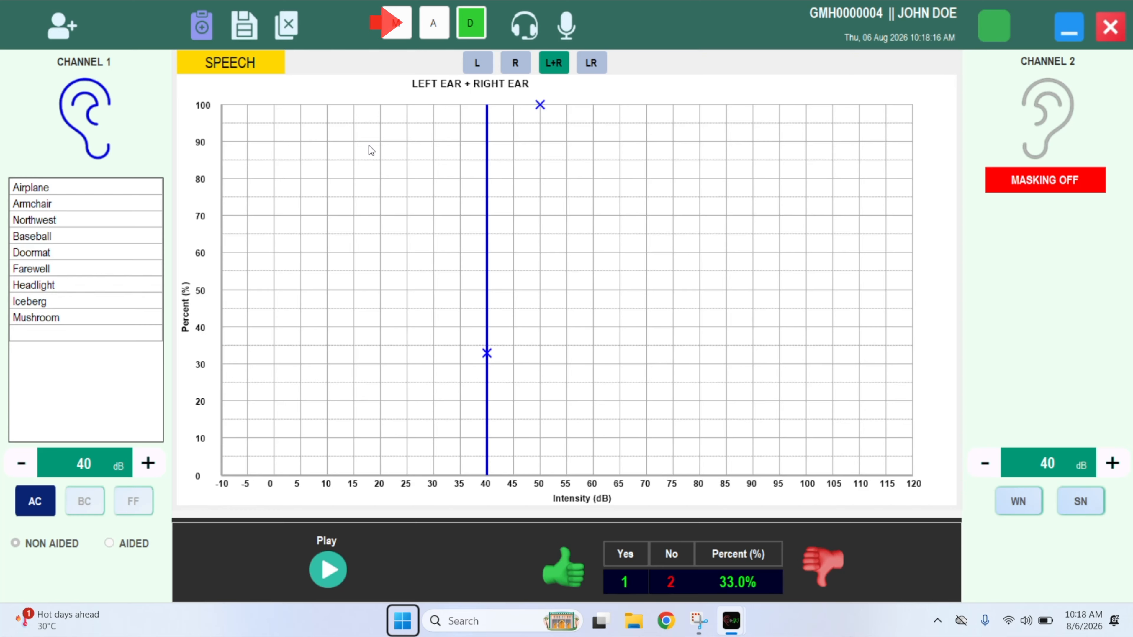
{"action": "left_click", "coordinate": [426, 34]}
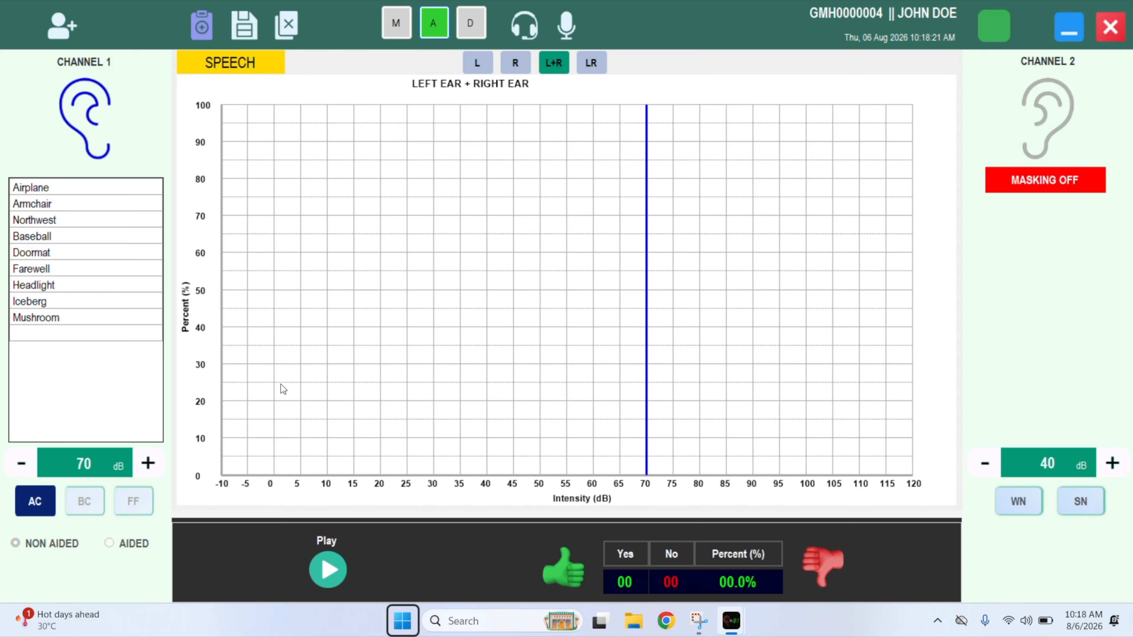
At 55 dB, score three words correct and one missed for 75%, then reset the test.
{"action": "left_click", "coordinate": [14, 466]}
{"action": "left_click", "coordinate": [14, 466]}
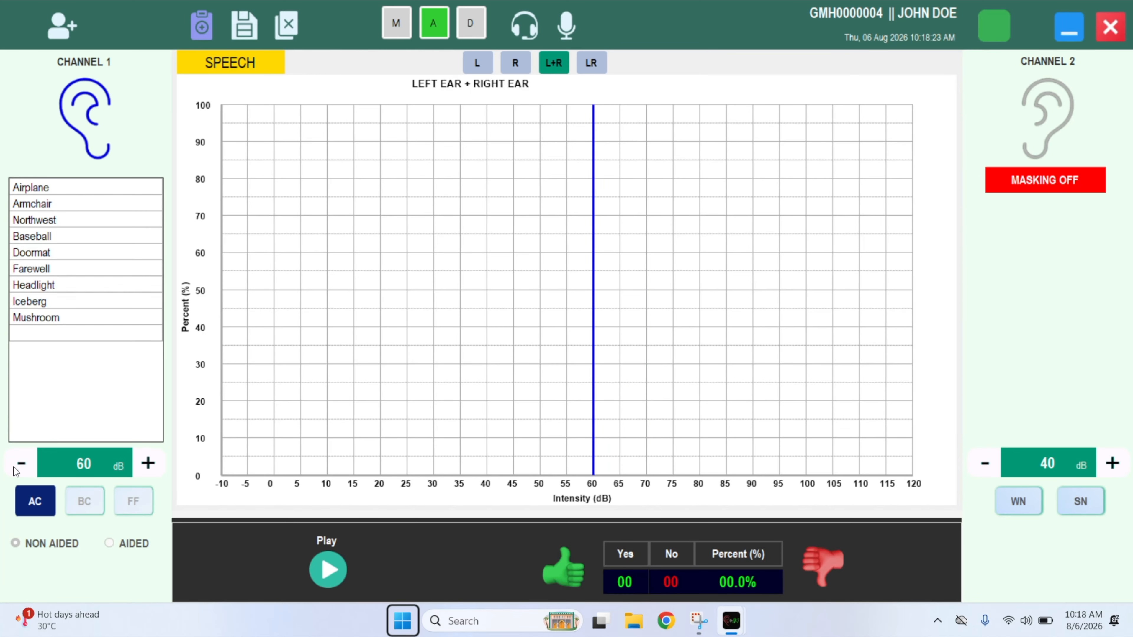
{"action": "left_click", "coordinate": [15, 466]}
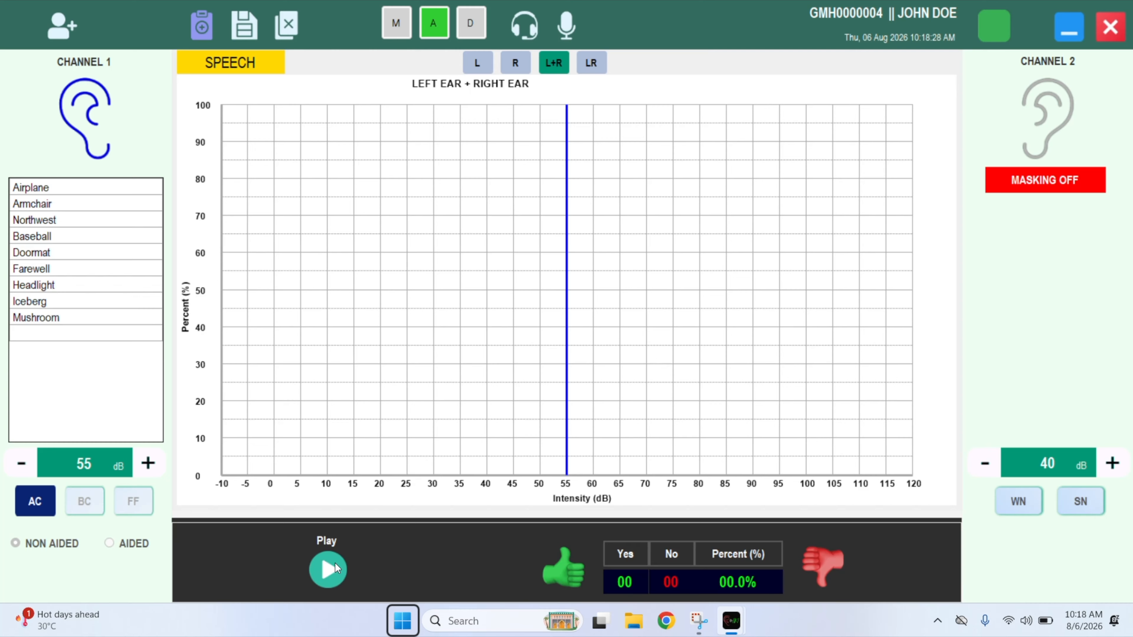
{"action": "left_click", "coordinate": [567, 578]}
{"action": "left_click", "coordinate": [836, 577]}
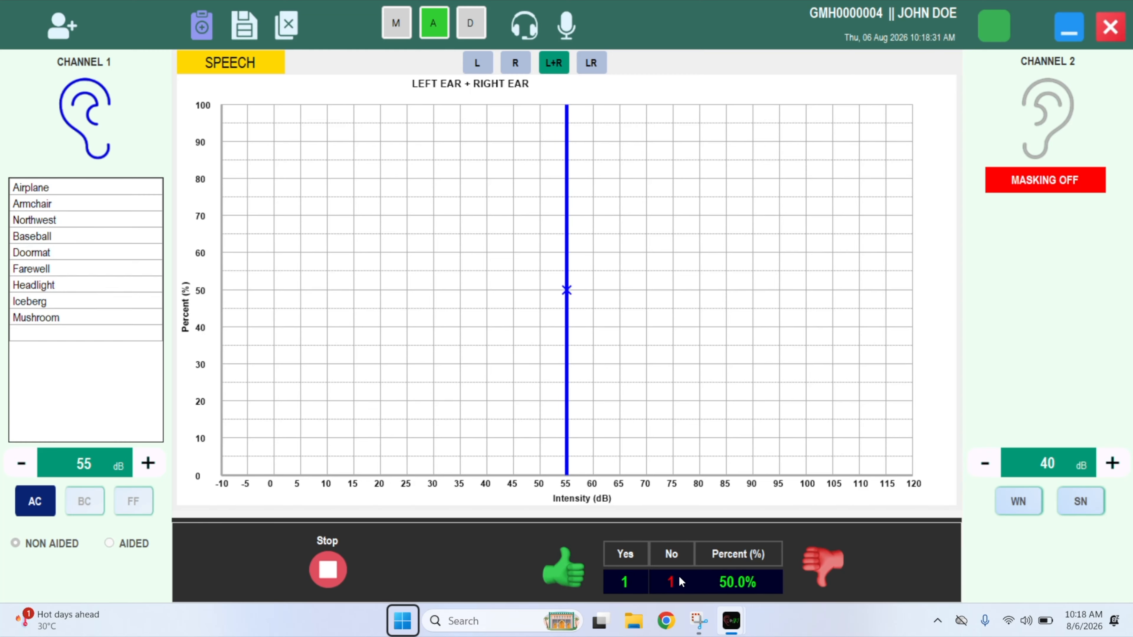
{"action": "left_click", "coordinate": [545, 575]}
{"action": "left_click", "coordinate": [545, 575]}
{"action": "left_click", "coordinate": [330, 570]}
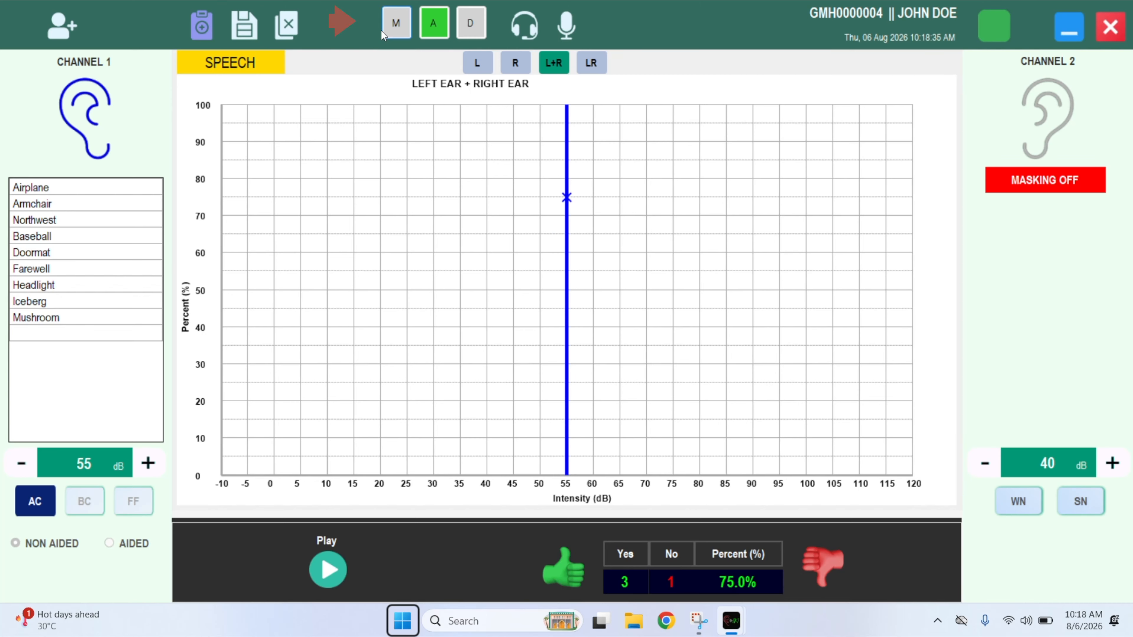
{"action": "left_click", "coordinate": [396, 30]}
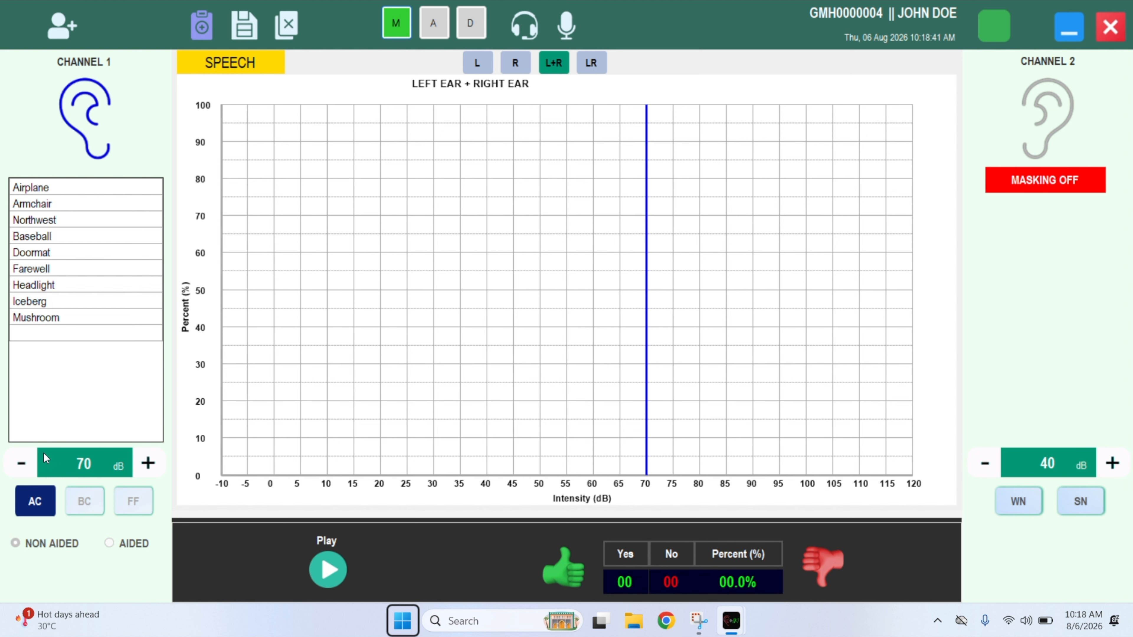
Lower channel 1 to 55 dB, score three words correct and one missed (75%), then stop the test.
{"action": "left_click", "coordinate": [11, 464]}
{"action": "left_click", "coordinate": [21, 463]}
{"action": "left_click", "coordinate": [20, 464]}
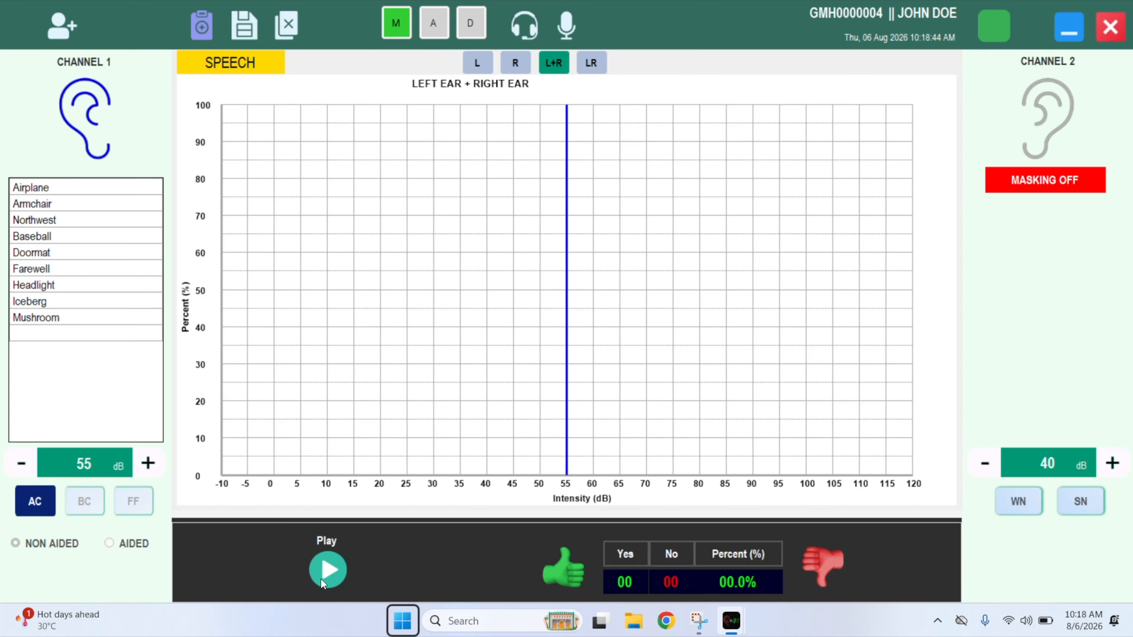
{"action": "left_click", "coordinate": [570, 571]}
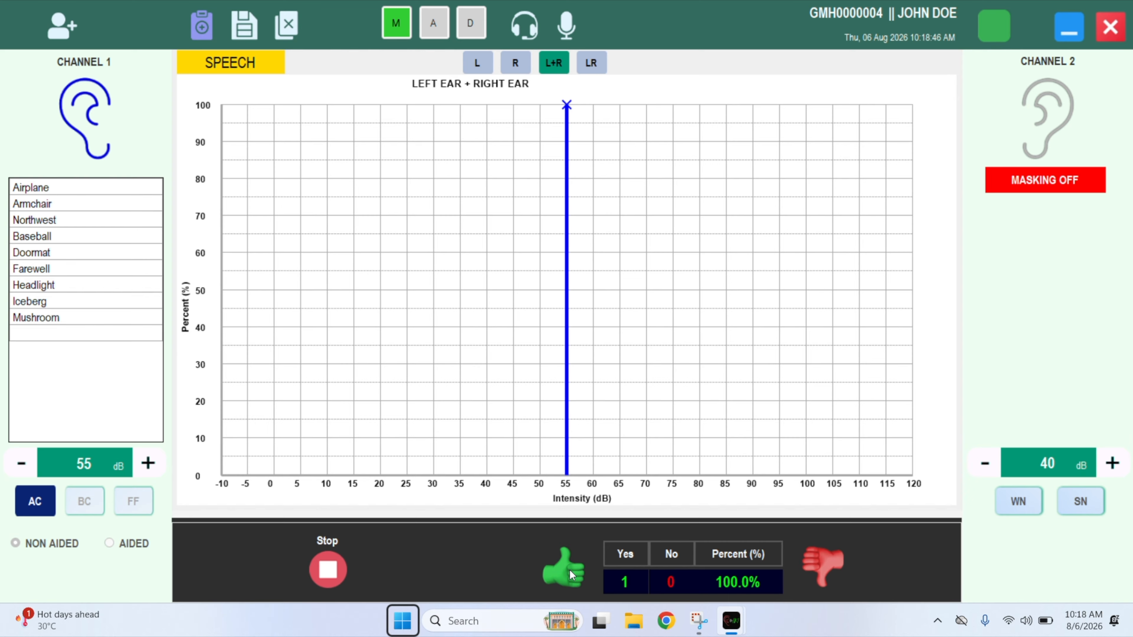
{"action": "left_click", "coordinate": [569, 570]}
{"action": "left_click", "coordinate": [569, 570]}
{"action": "left_click", "coordinate": [839, 568]}
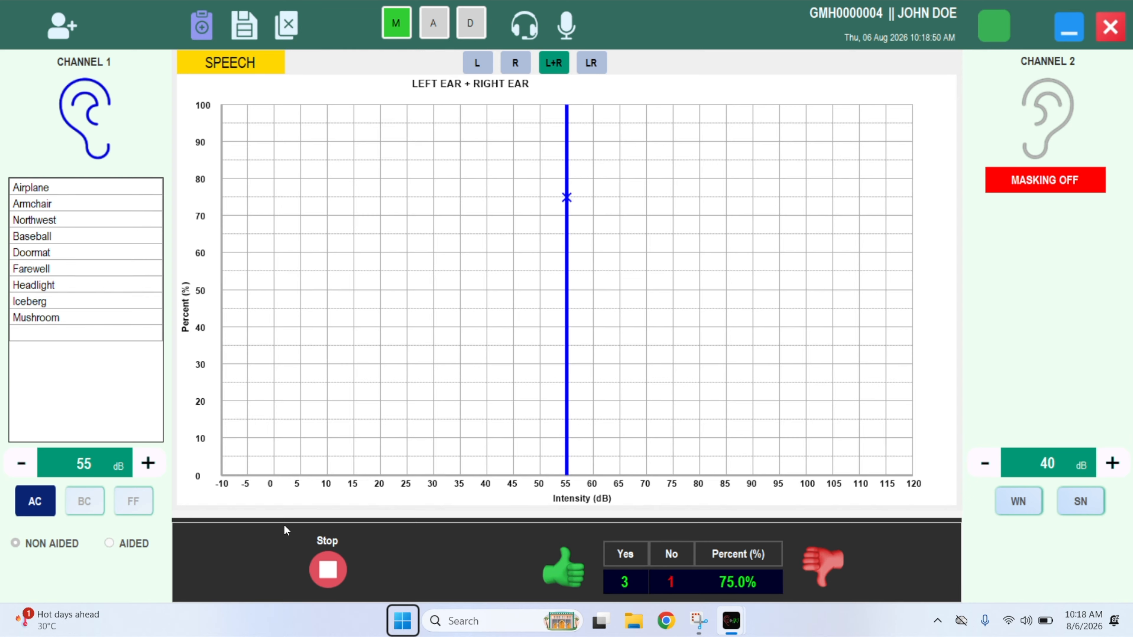
{"action": "left_click", "coordinate": [328, 567]}
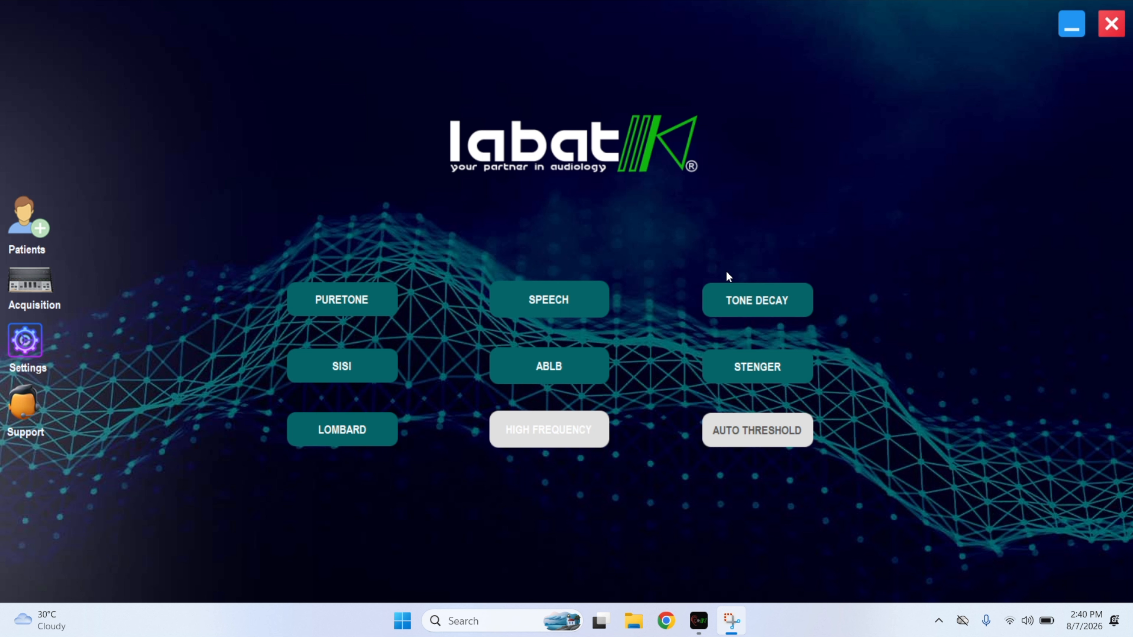
Open the Tone Decay test and set it to 1000 Hz at 40 dB.
{"action": "left_click", "coordinate": [733, 304]}
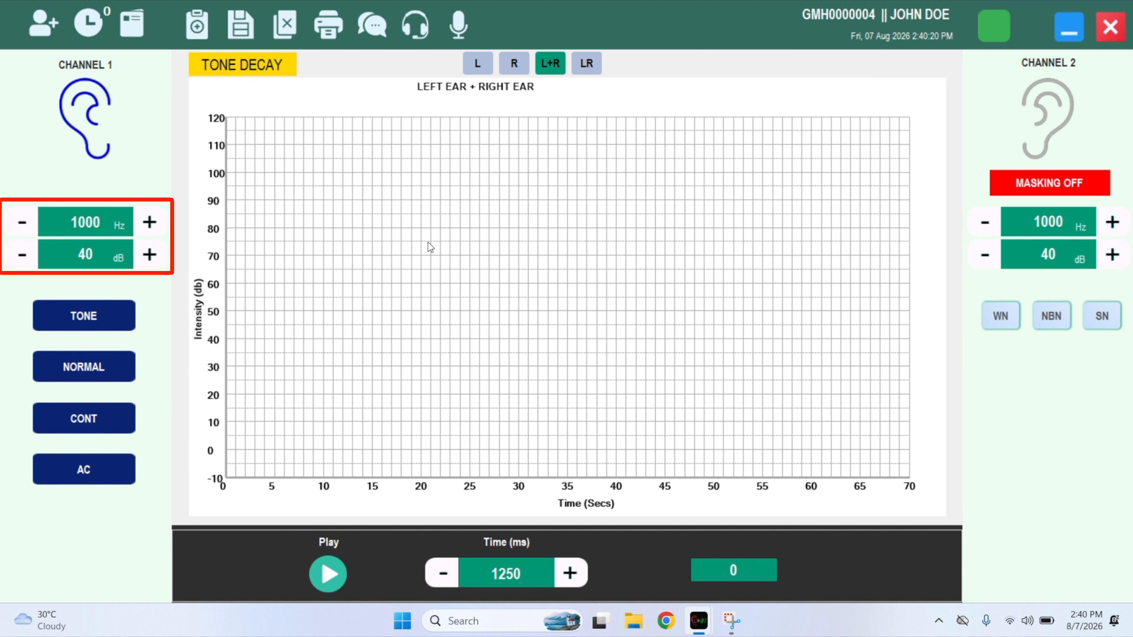
{"action": "left_click", "coordinate": [150, 222]}
{"action": "left_click", "coordinate": [30, 223]}
{"action": "left_click", "coordinate": [150, 255]}
{"action": "left_click", "coordinate": [150, 255]}
{"action": "left_click", "coordinate": [22, 254]}
{"action": "left_click", "coordinate": [22, 254]}
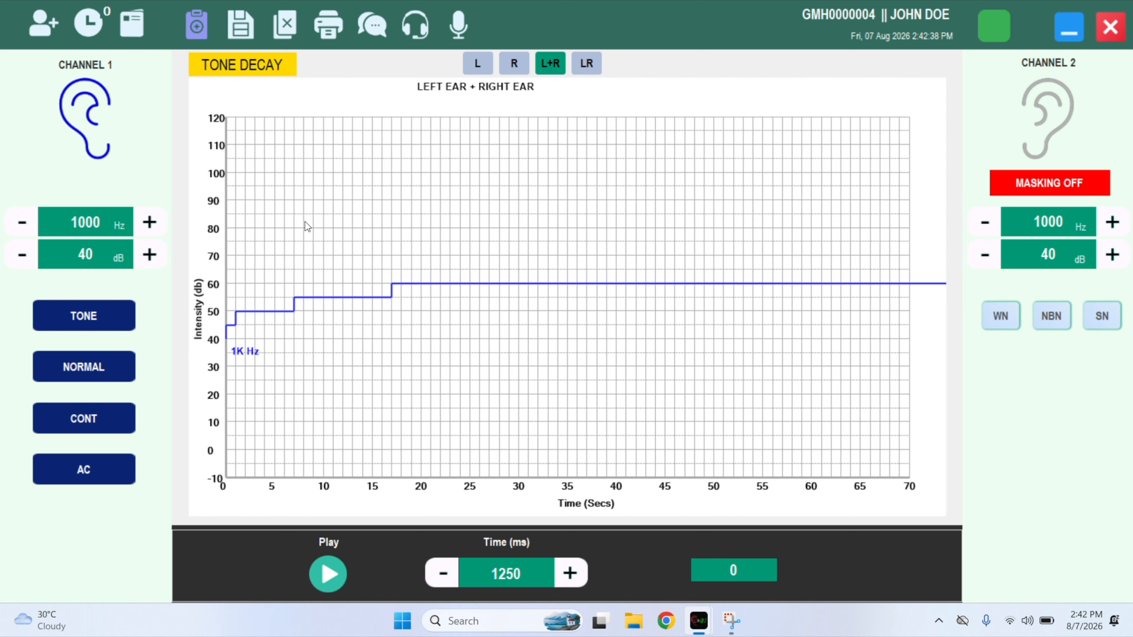
Save the tone decay results with the diagnosis 'testing done' and scroll through the PDF report.
{"action": "left_click", "coordinate": [243, 22]}
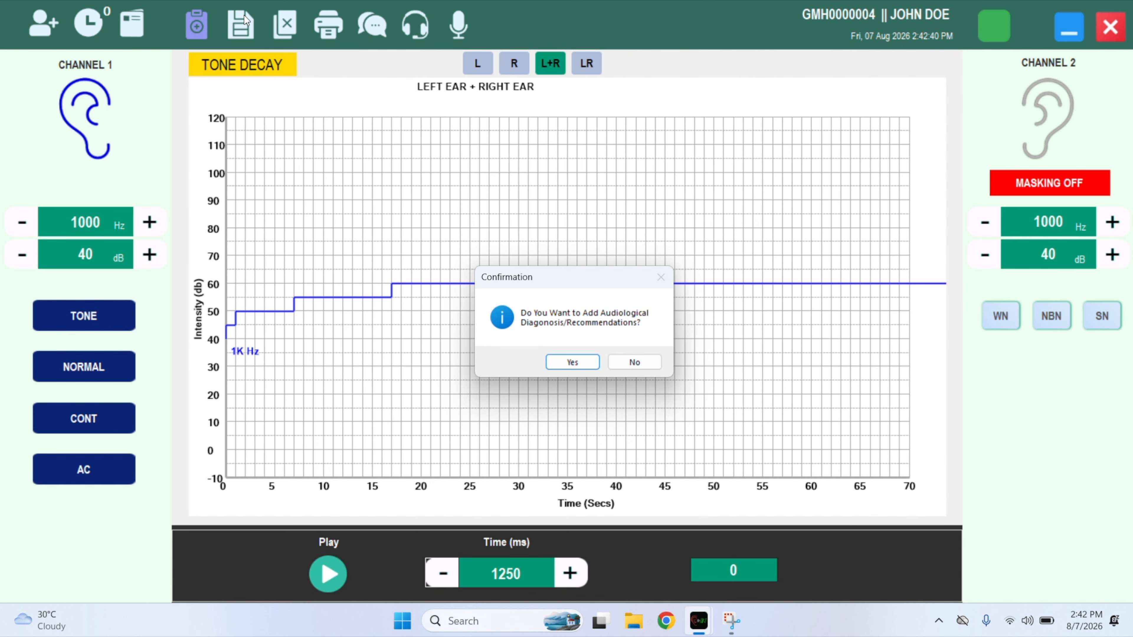
{"action": "left_click", "coordinate": [575, 362]}
{"action": "type", "text": "testing done"}
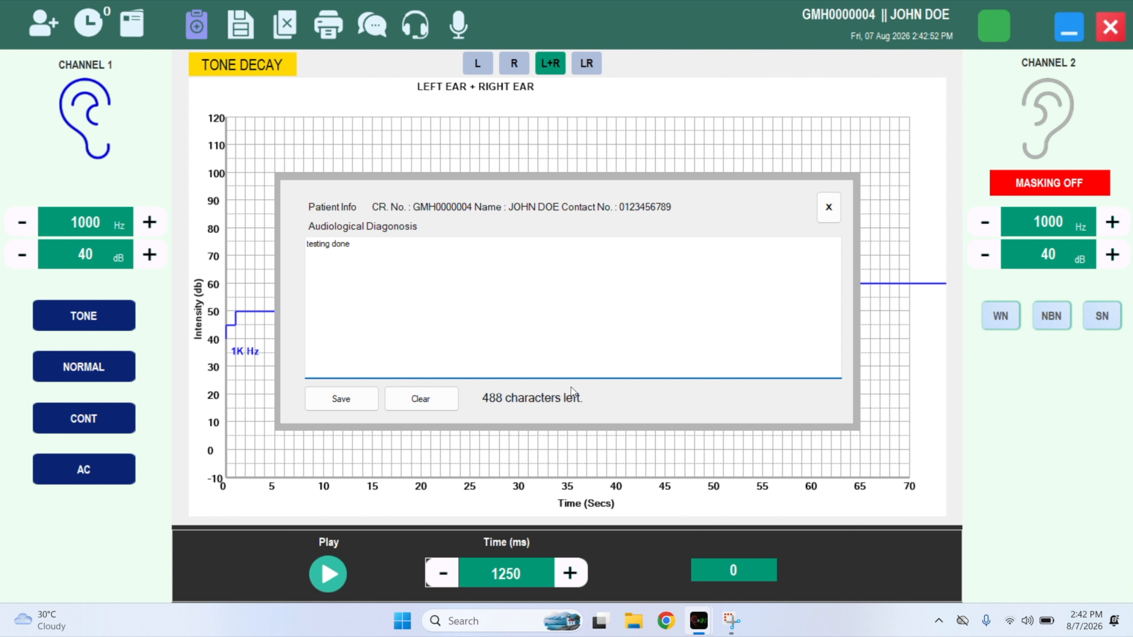
{"action": "left_click", "coordinate": [341, 398]}
{"action": "left_click", "coordinate": [587, 356]}
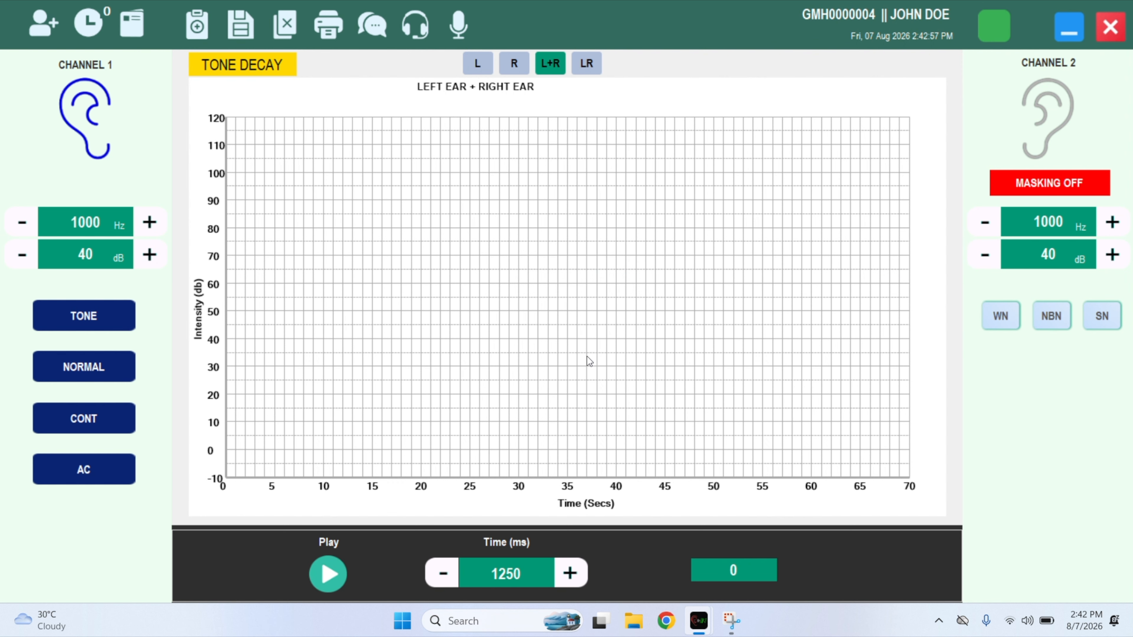
{"action": "scroll", "coordinate": [586, 355], "scroll_direction": "down", "scroll_amount": 3}
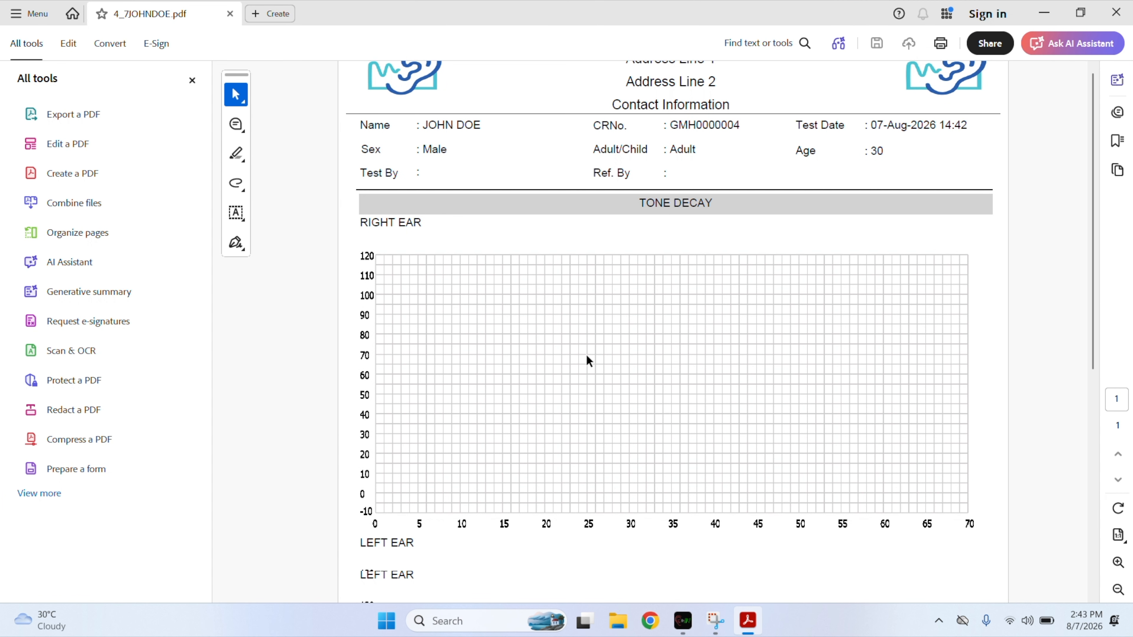
{"action": "scroll", "coordinate": [586, 354], "scroll_direction": "down", "scroll_amount": 5}
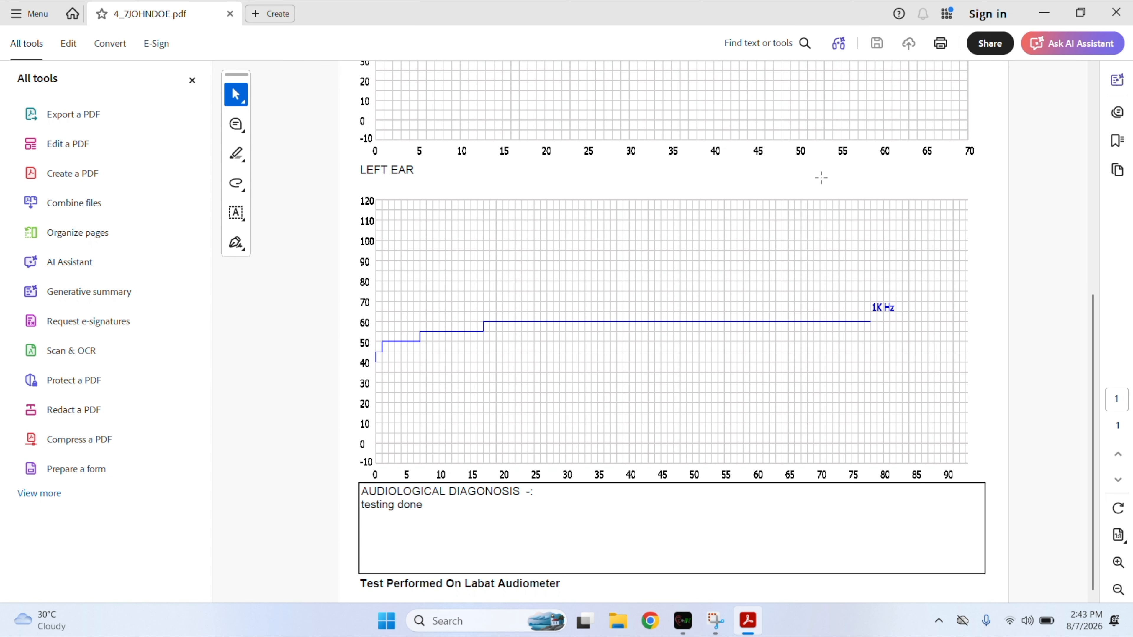